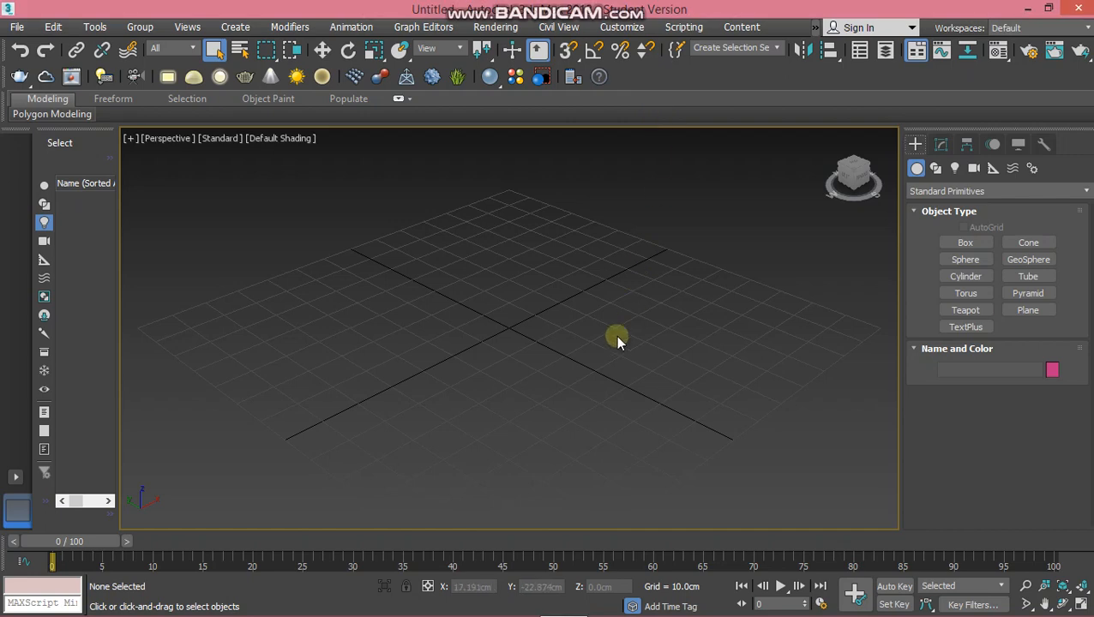
# - Draw a tall rectangle spline about 119 cm high in the front view, with its lower-left corner near the origin
pyautogui.press('f')
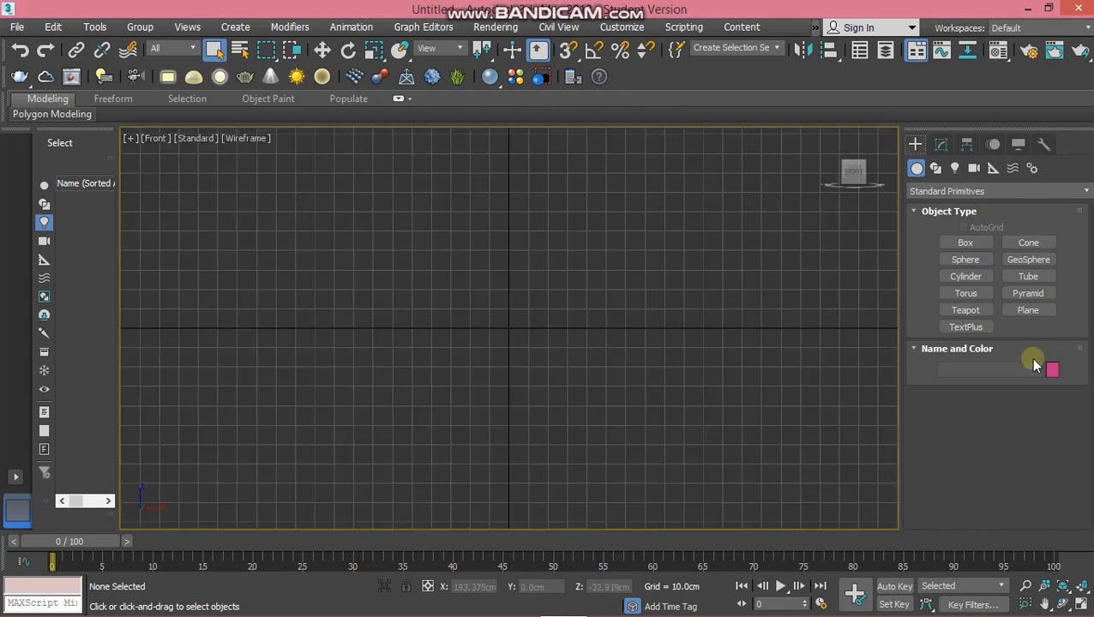
pyautogui.click(936, 168)
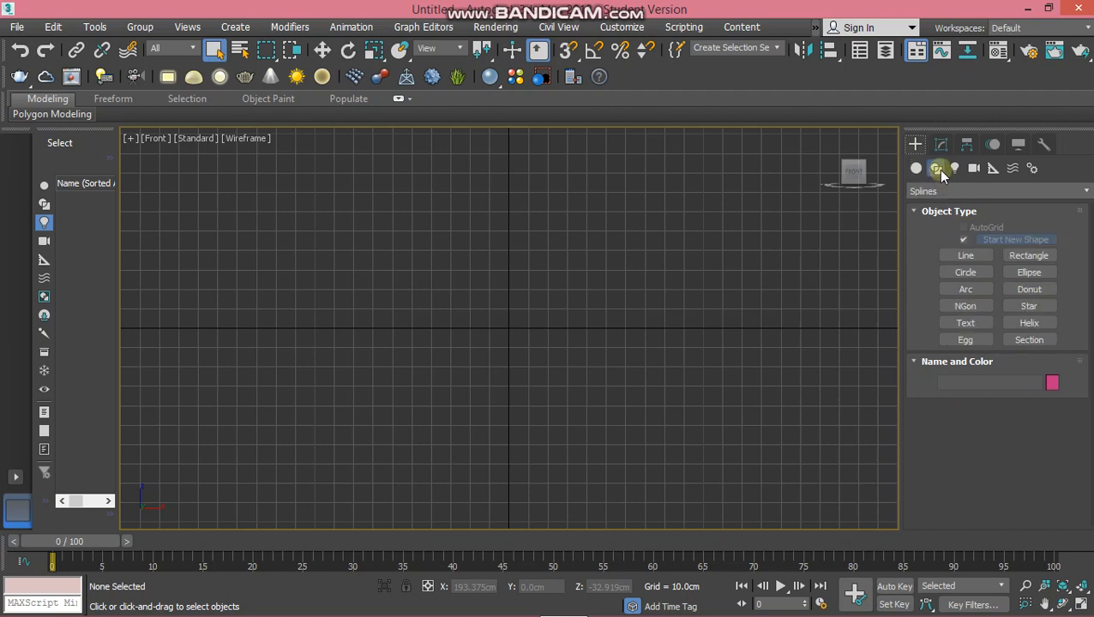
pyautogui.click(1032, 257)
pyautogui.scroll(3, 583, 266)
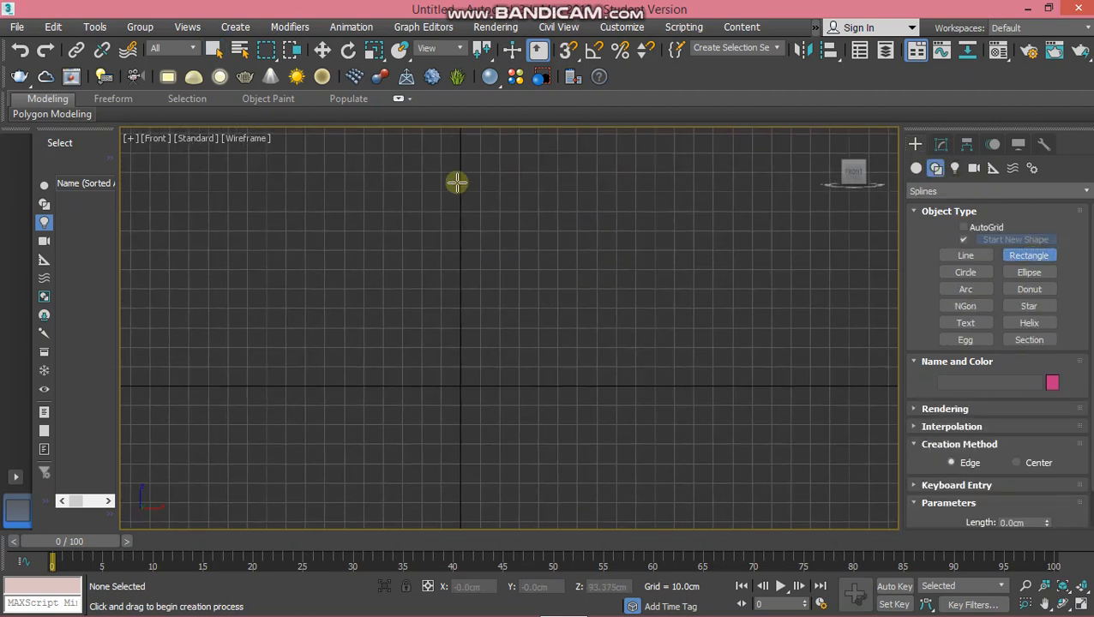
pyautogui.moveTo(460, 153); pyautogui.dragTo(570, 384)
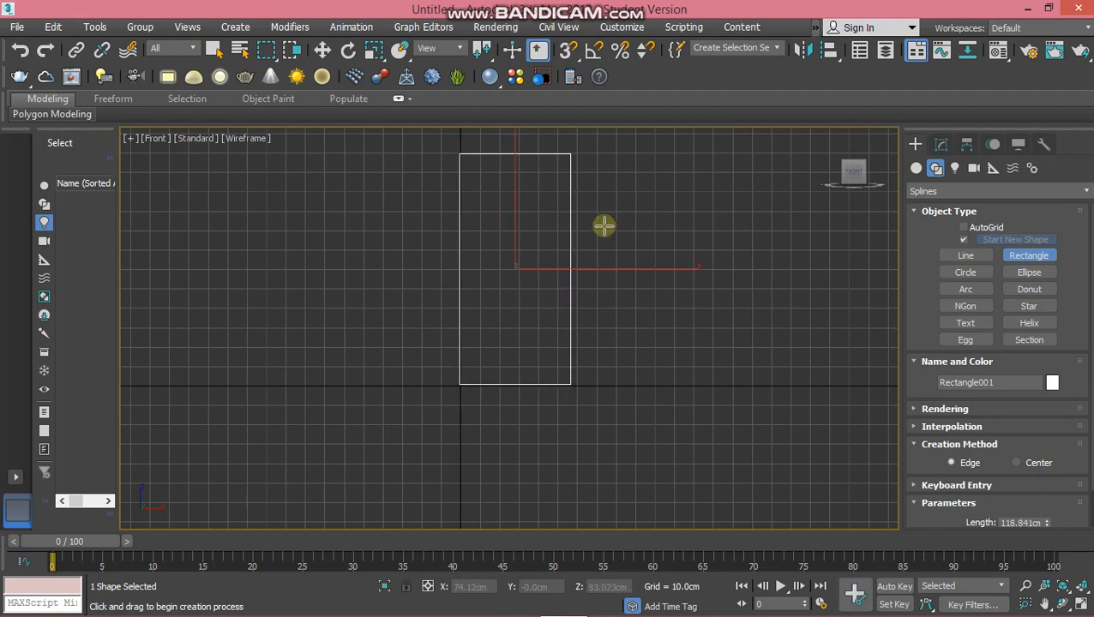
# - Convert the rectangle to an Editable Spline
pyautogui.click(940, 146)
pyautogui.rightClick(951, 214)
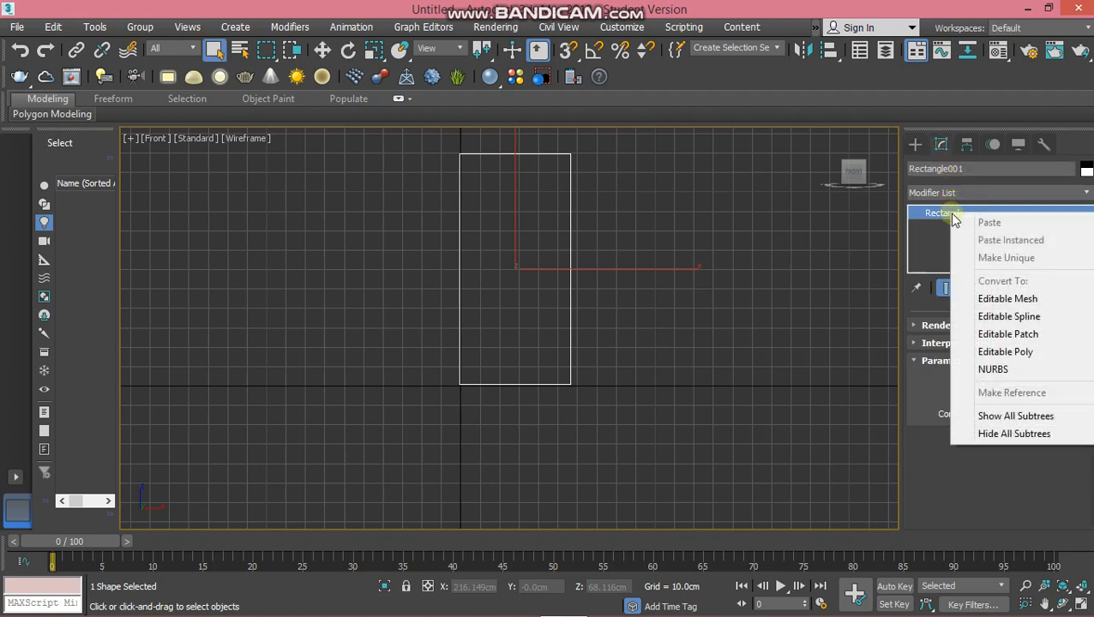
pyautogui.click(1050, 319)
# - Outline the rectangle's spline inward to create a narrow frame border
pyautogui.click(914, 213)
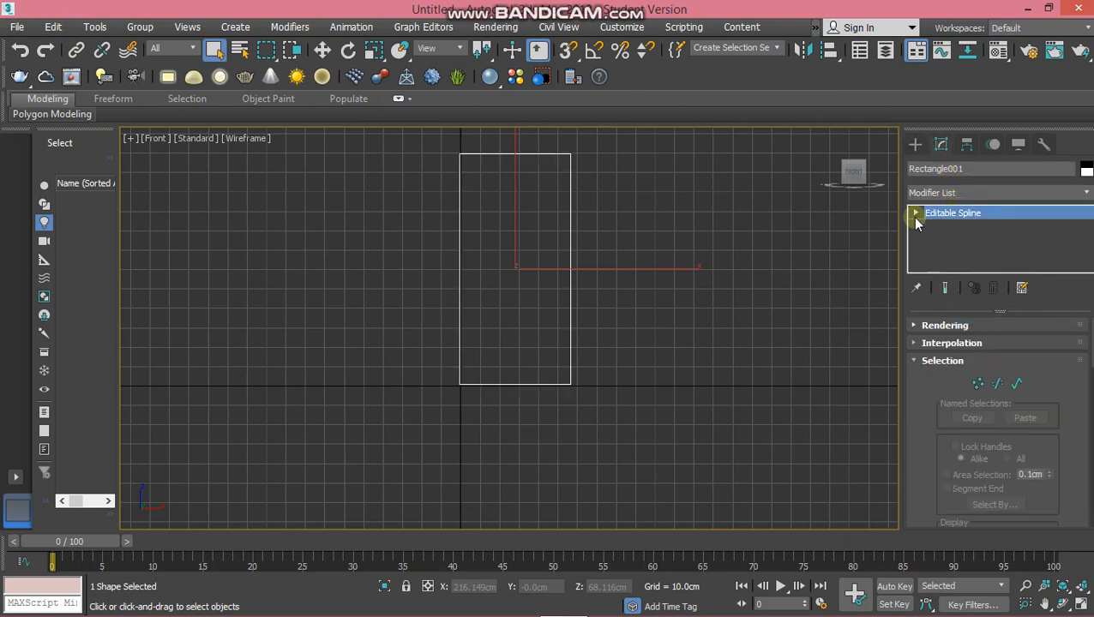
pyautogui.click(946, 254)
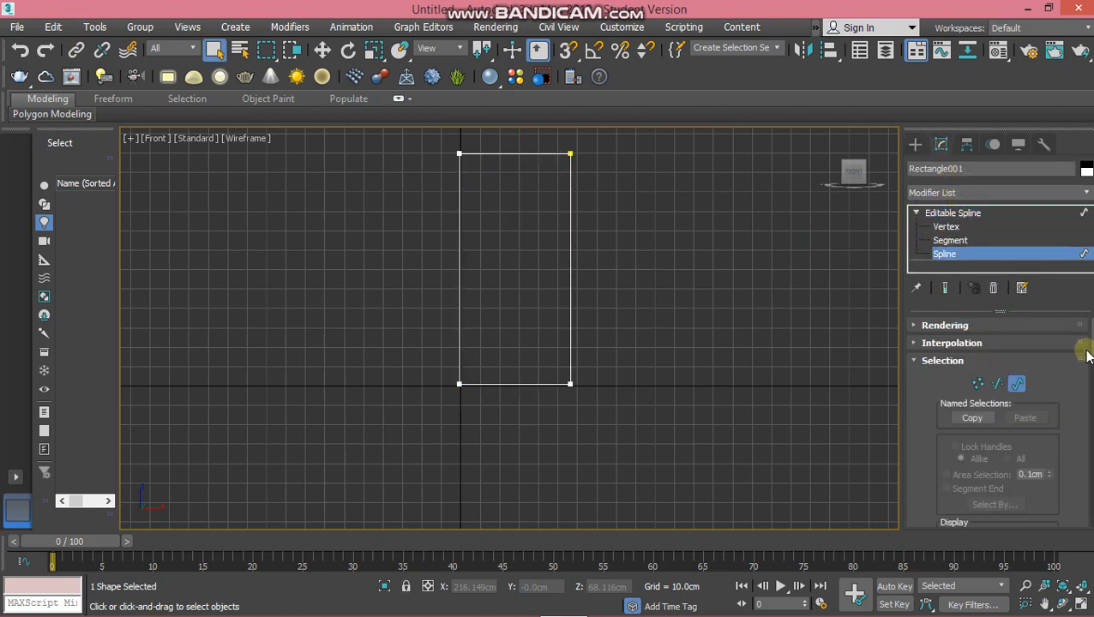
pyautogui.scroll(-10, 1003, 470)
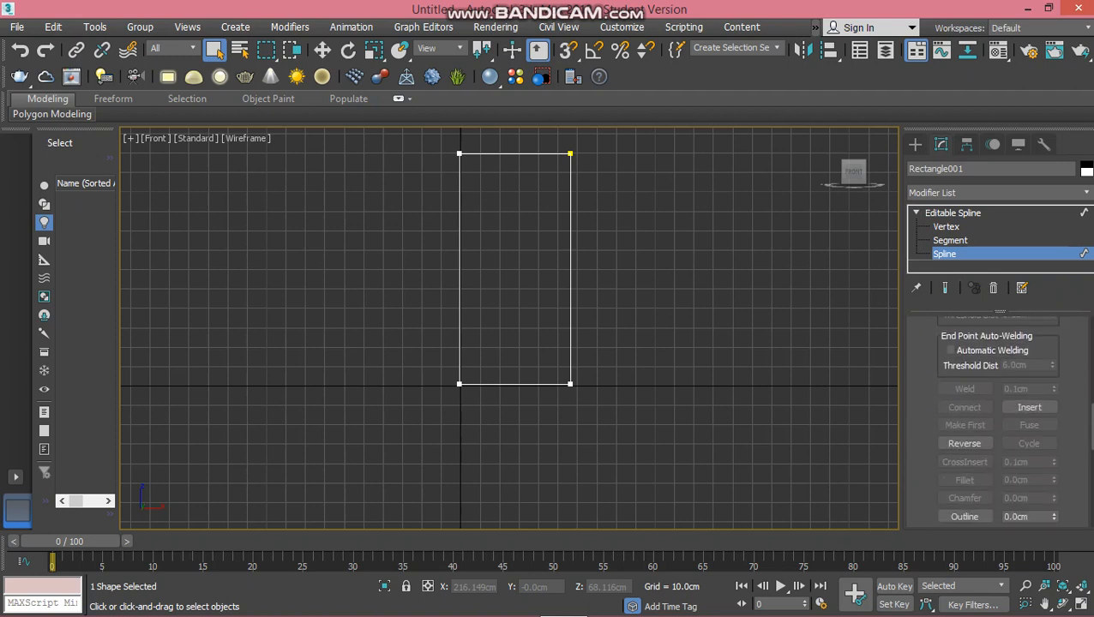
pyautogui.click(968, 469)
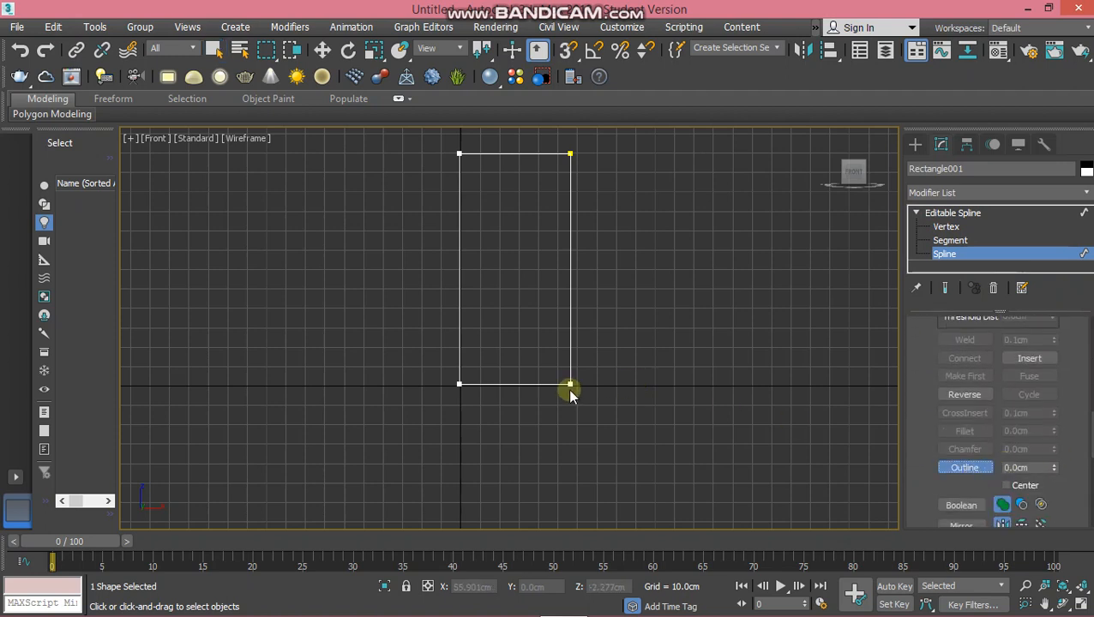
pyautogui.moveTo(570, 387); pyautogui.dragTo(573, 378)
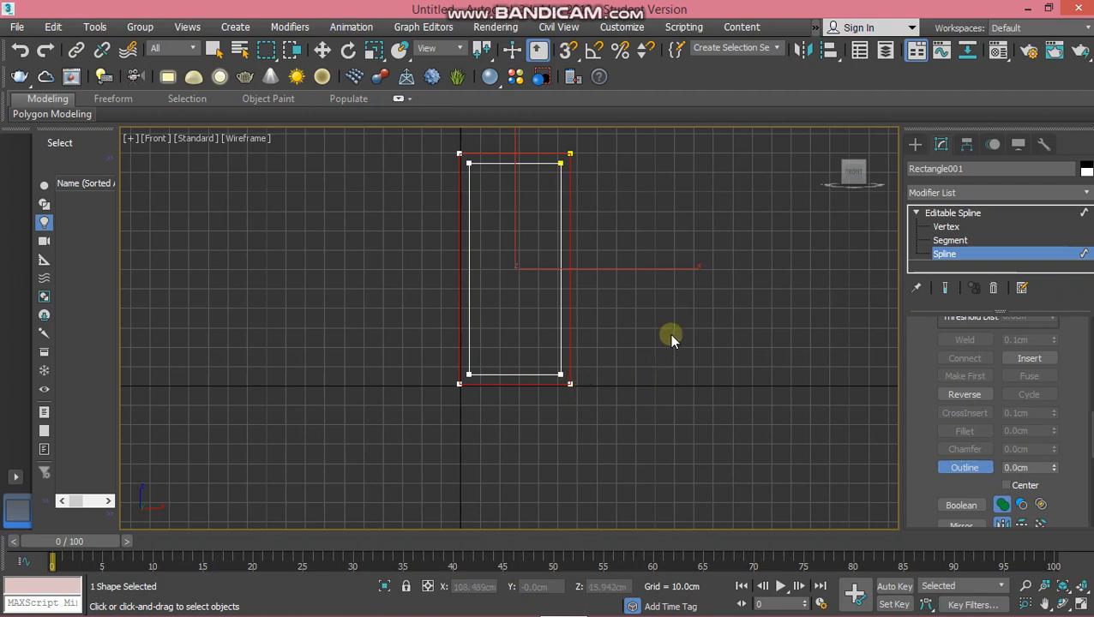
pyautogui.scroll(4, 664, 352)
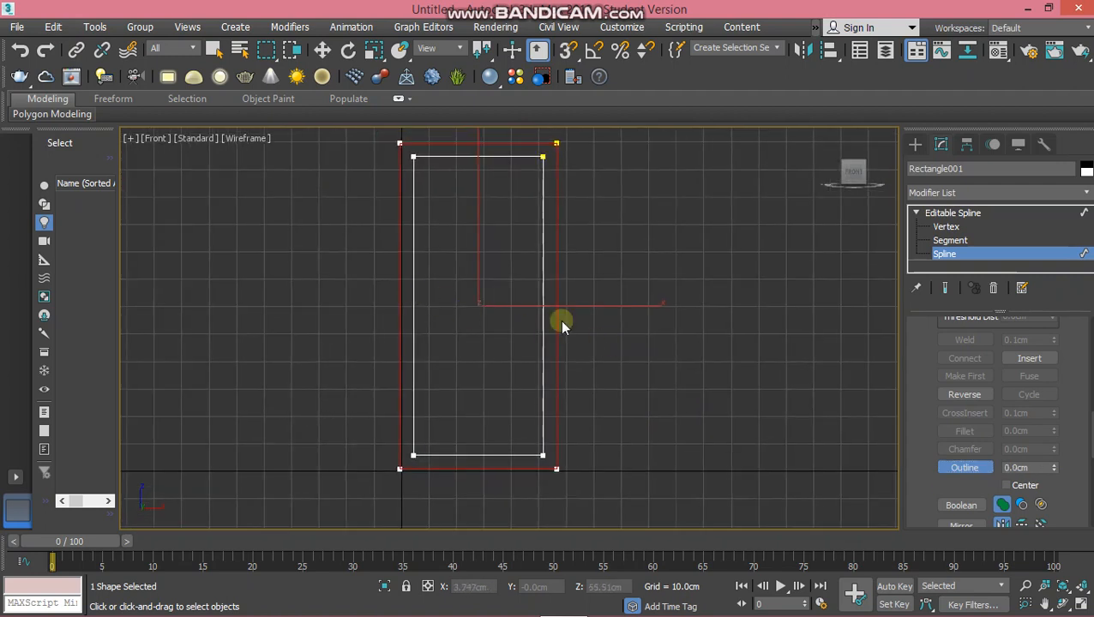
pyautogui.click(969, 217)
# - Draw a narrow vertical rectangle about 113 cm high down the frame's middle and a thin horizontal rectangle across its upper part
pyautogui.click(915, 144)
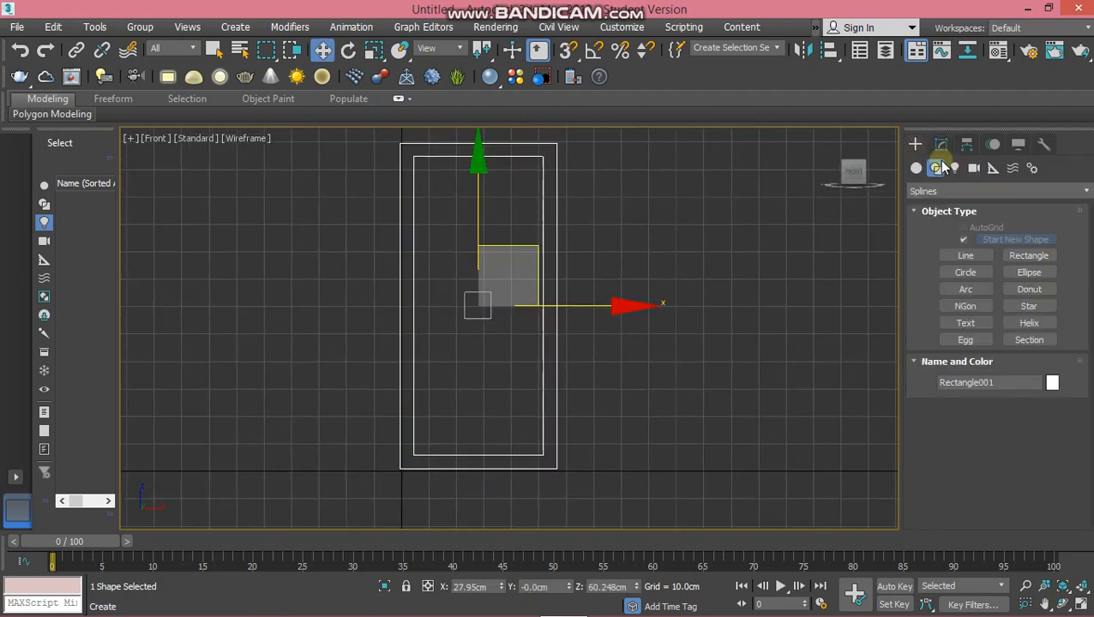
pyautogui.click(1021, 260)
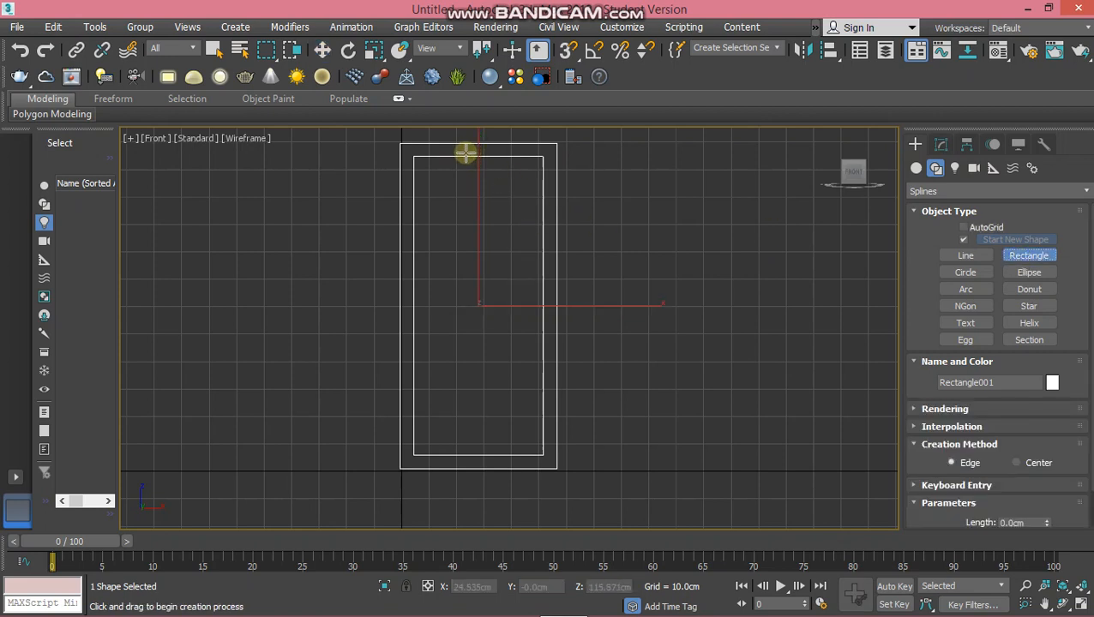
pyautogui.moveTo(465, 152); pyautogui.dragTo(477, 464)
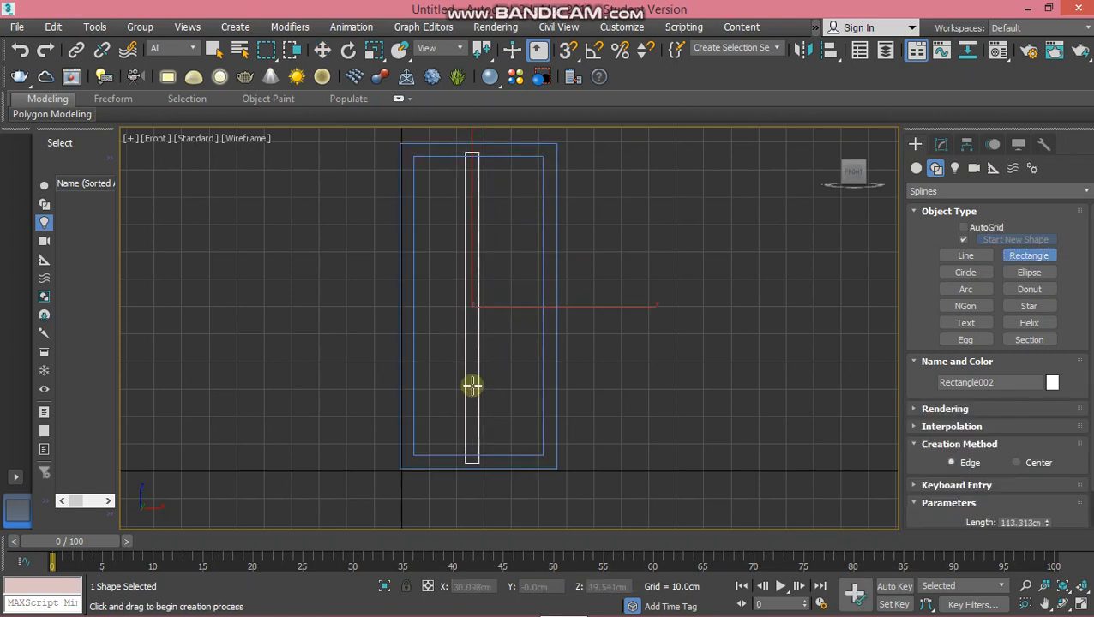
pyautogui.moveTo(409, 211); pyautogui.dragTo(551, 221)
# - Make one Copy clone of the horizontal bar about 52 cm below the original
pyautogui.press('w')
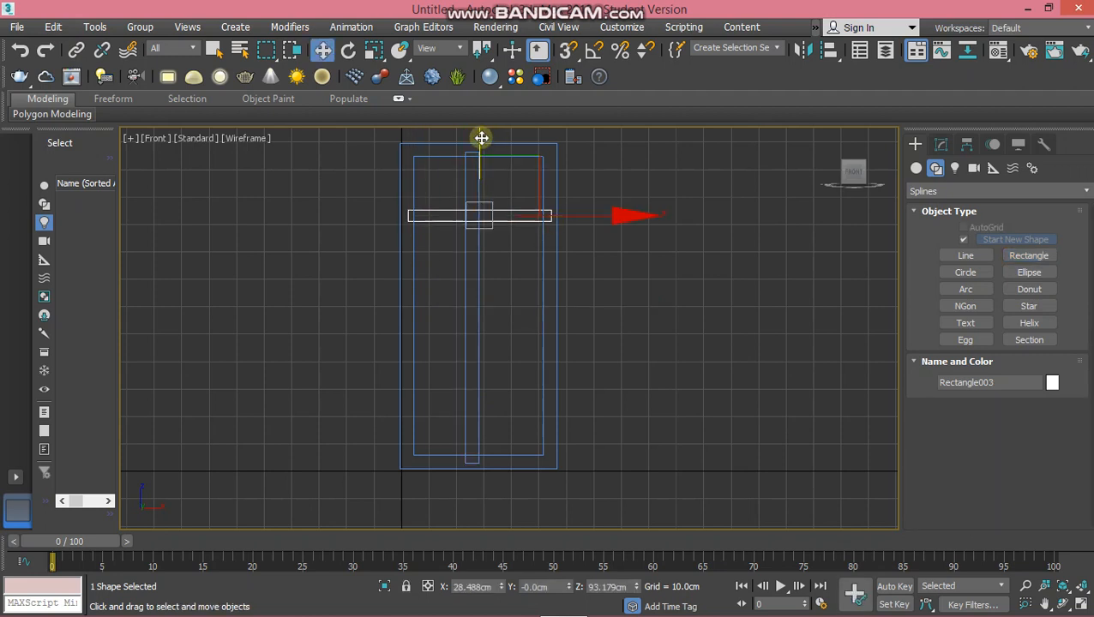
pyautogui.moveTo(481, 138); pyautogui.dragTo(483, 279)
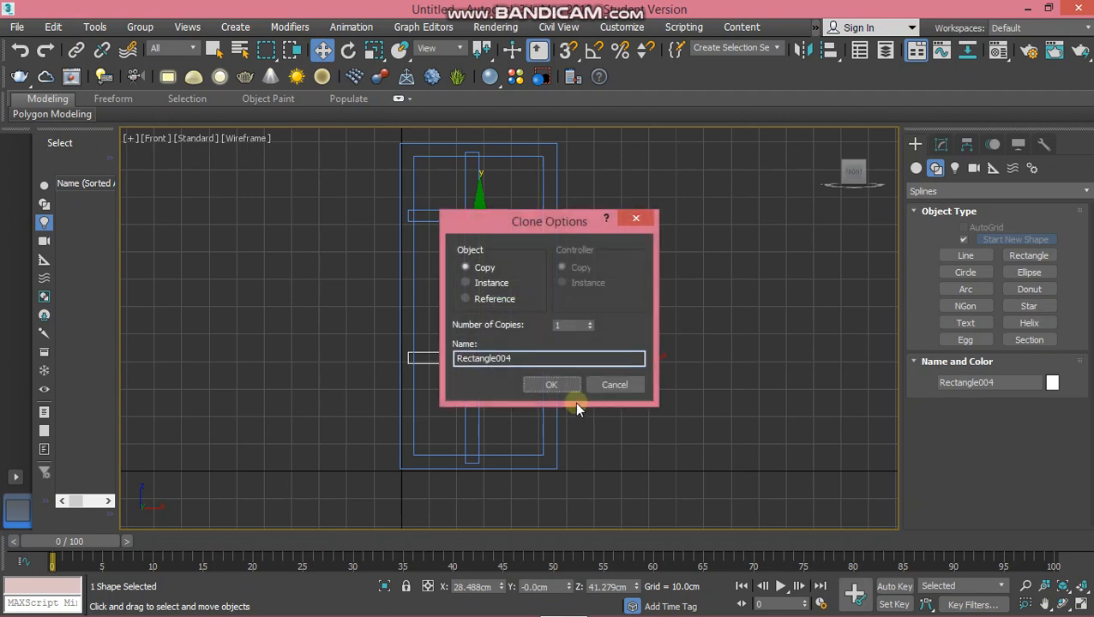
pyautogui.click(563, 386)
pyautogui.click(594, 293)
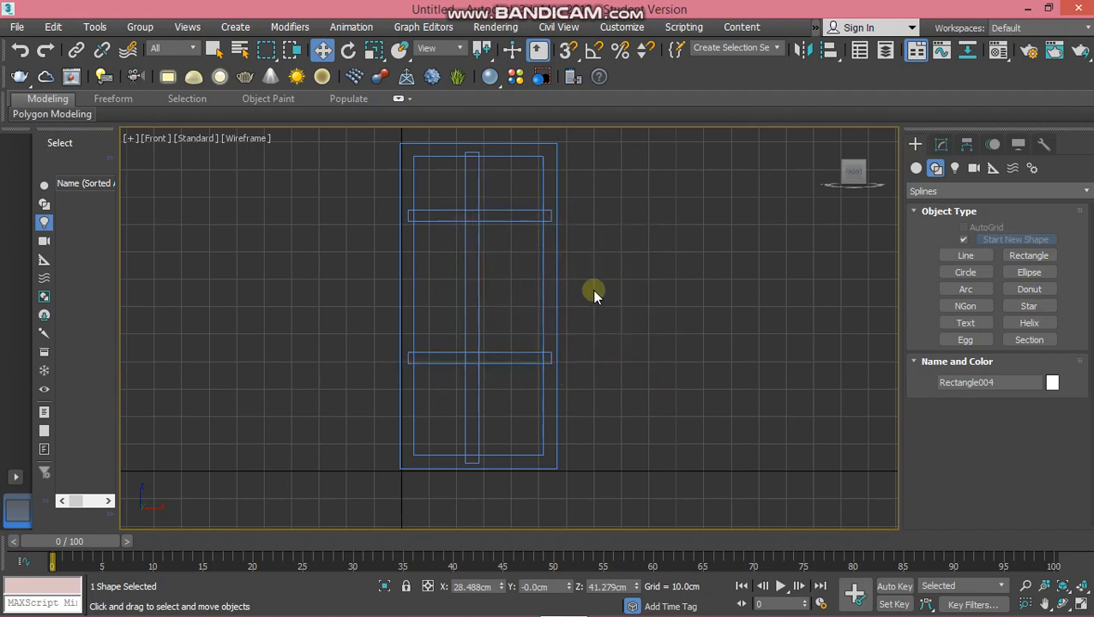
# - Attach the vertical bar and both horizontal bars to the outer frame spline
pyautogui.click(558, 290)
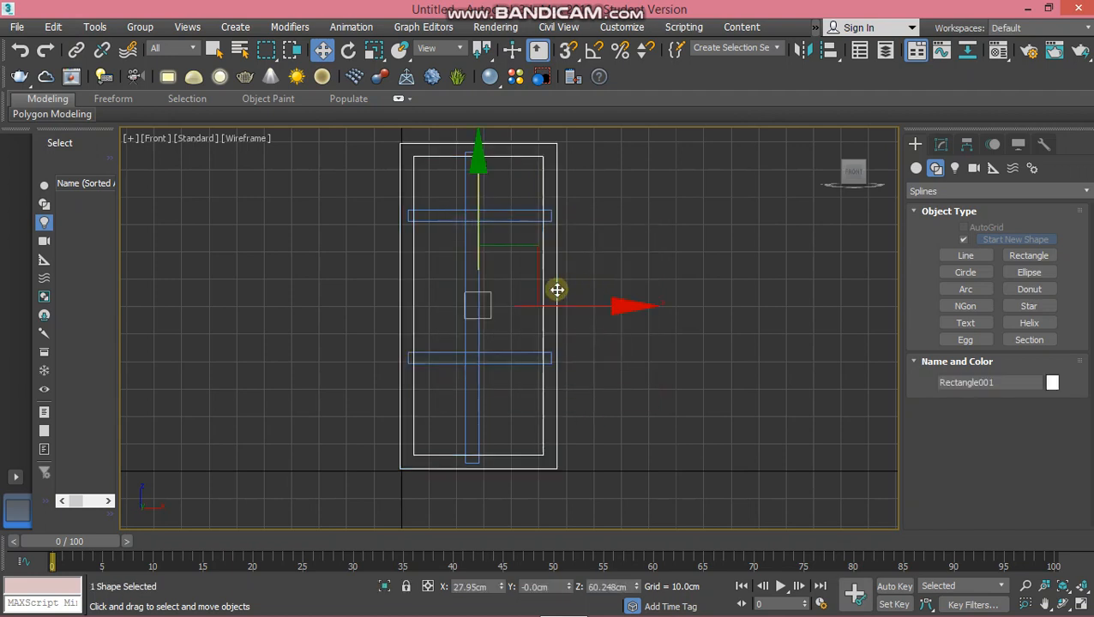
pyautogui.rightClick(558, 290)
pyautogui.click(526, 314)
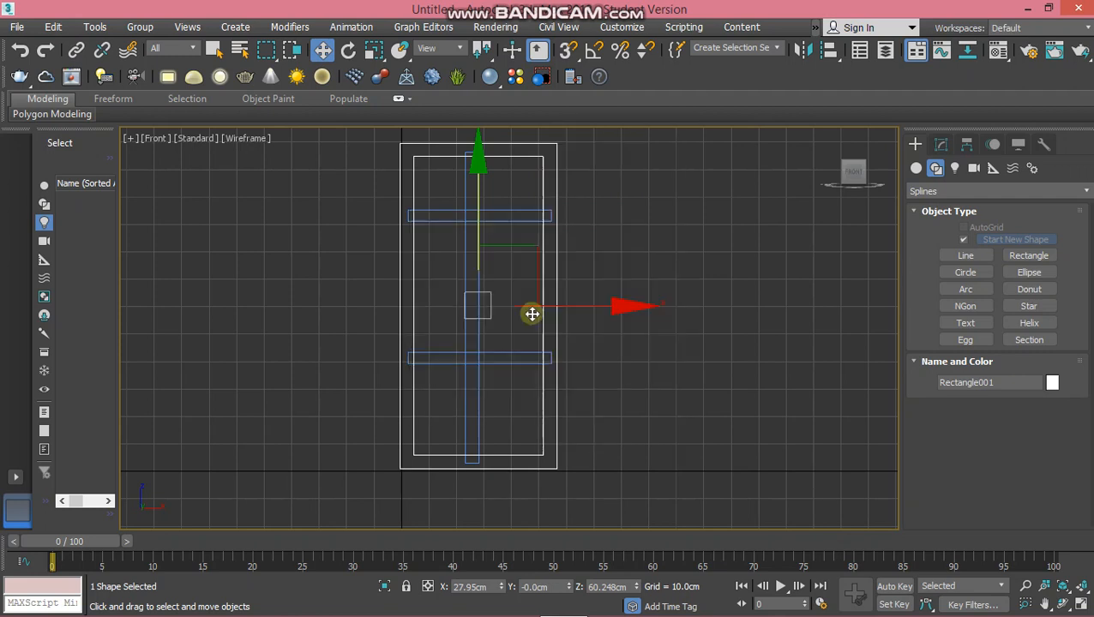
pyautogui.click(477, 278)
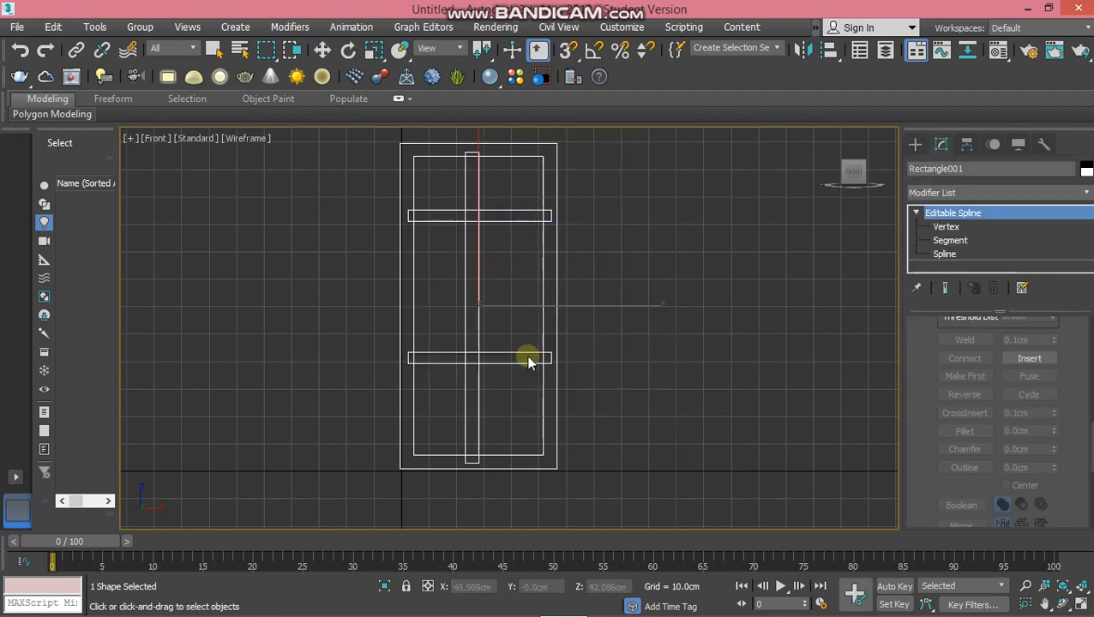
# - Select the vertical bar's four vertices and move them slightly right along X to centre the bar in the frame
pyautogui.click(943, 226)
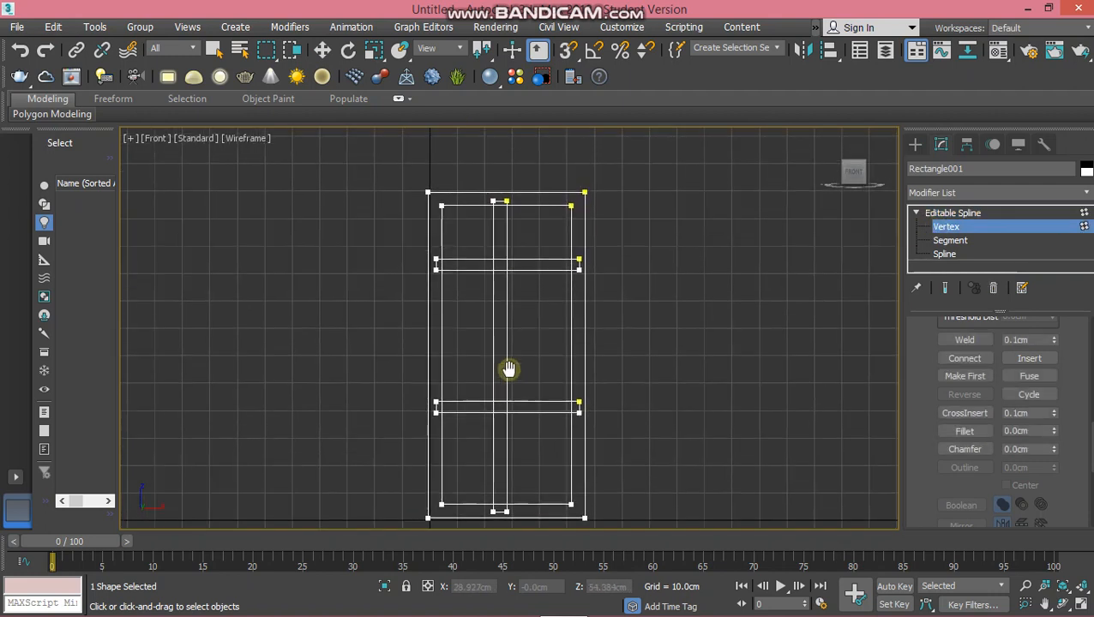
pyautogui.press('w')
pyautogui.moveTo(486, 171); pyautogui.dragTo(520, 533)
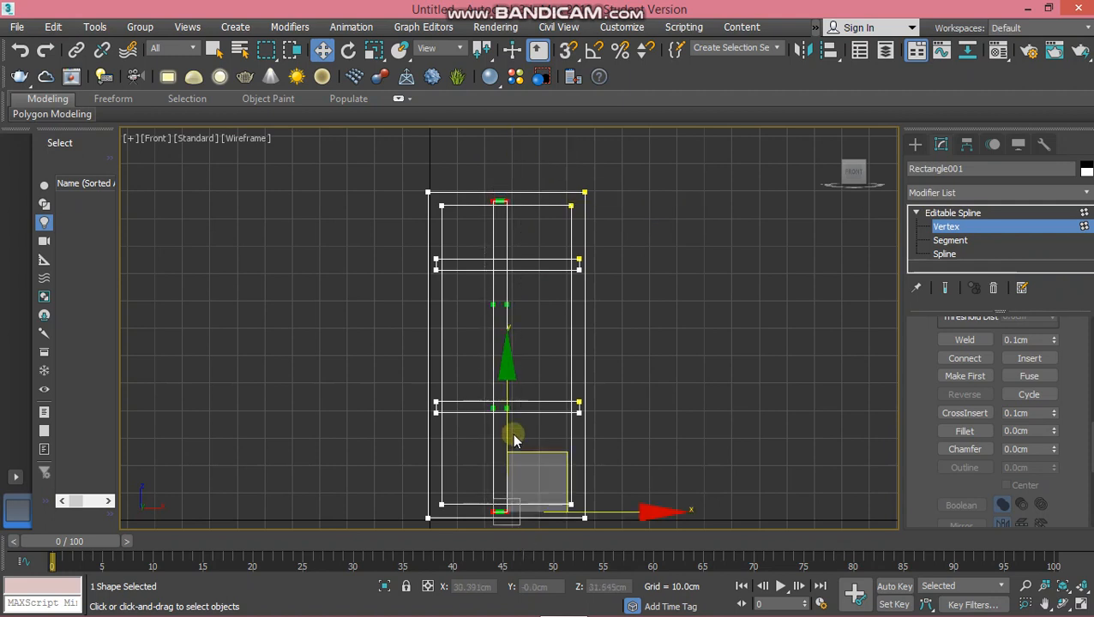
pyautogui.moveTo(514, 435); pyautogui.dragTo(512, 417, button='middle')
pyautogui.moveTo(654, 496)
pyautogui.mouseDown()
pyautogui.moveTo(680, 497)
pyautogui.moveTo(655, 497)
pyautogui.mouseUp()
pyautogui.moveTo(672, 347); pyautogui.dragTo(671, 324, button='middle')
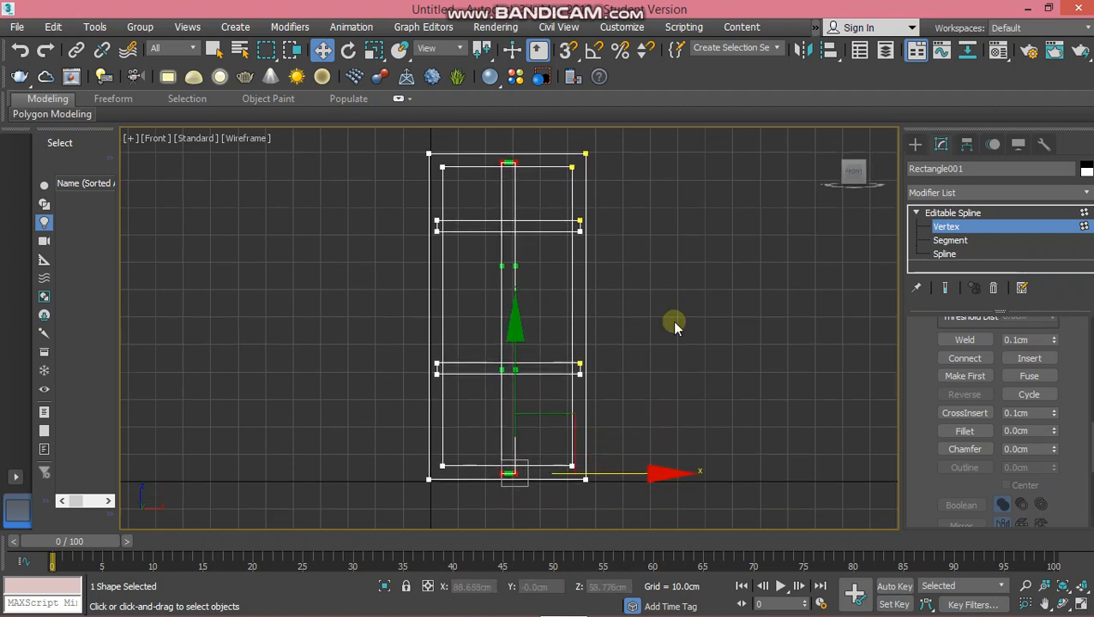
# - Trim away the lower end of the vertical bar and the inner frame segment crossing it, working at Spline level
pyautogui.click(943, 254)
pyautogui.moveTo(628, 382); pyautogui.dragTo(626, 357, button='middle')
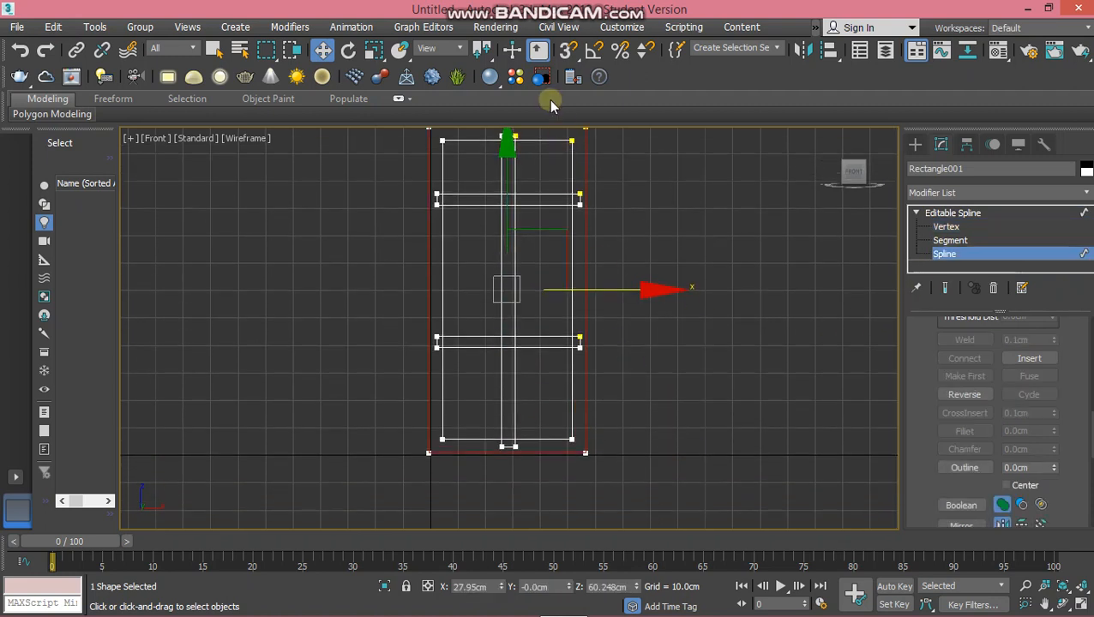
pyautogui.moveTo(559, 185); pyautogui.dragTo(566, 204, button='middle')
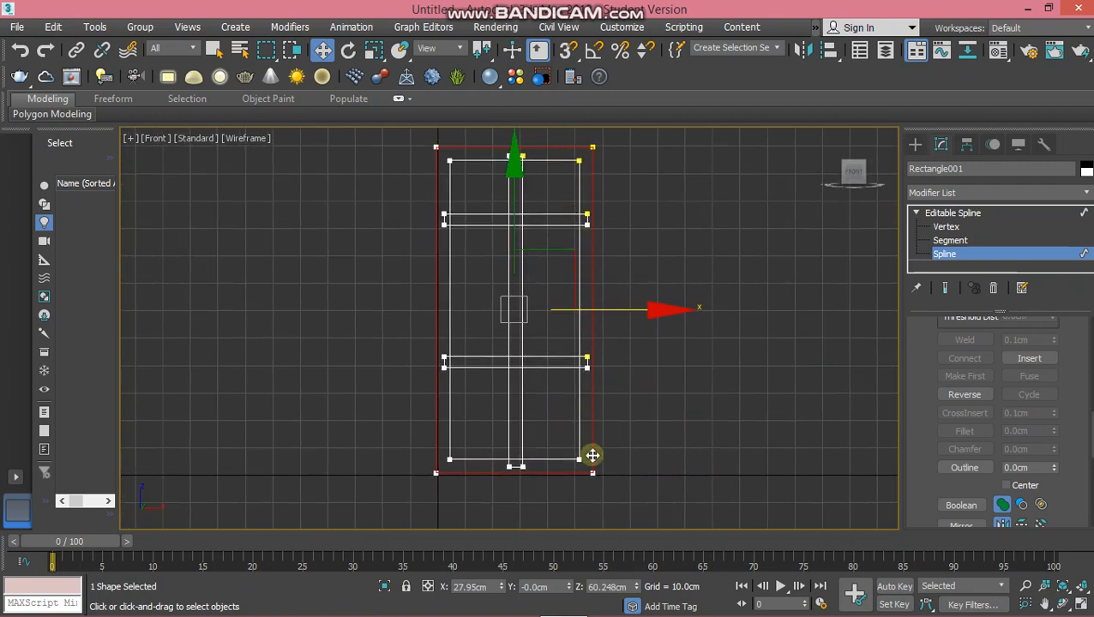
pyautogui.scroll(-3, 1091, 437)
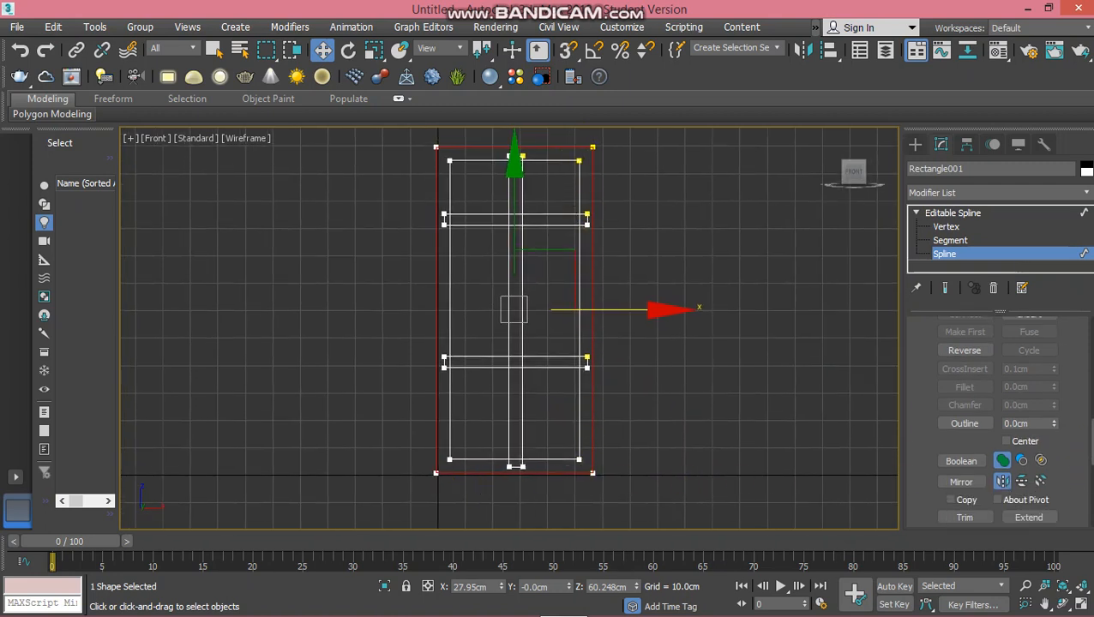
pyautogui.click(965, 458)
pyautogui.moveTo(674, 354); pyautogui.dragTo(691, 217, button='middle')
pyautogui.scroll(3, 669, 245)
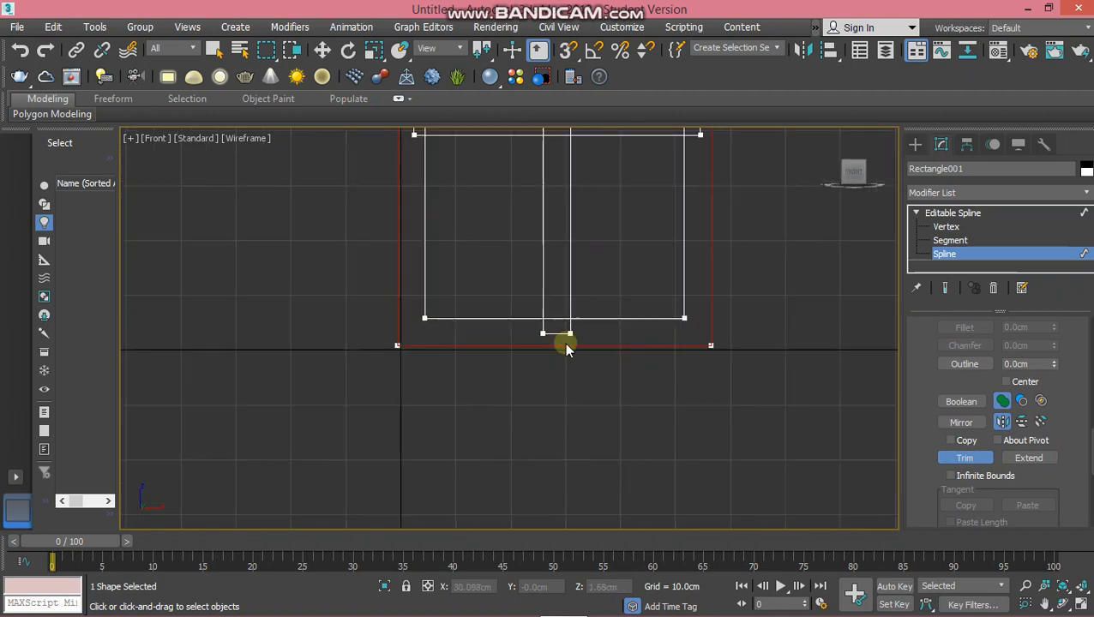
pyautogui.click(557, 319)
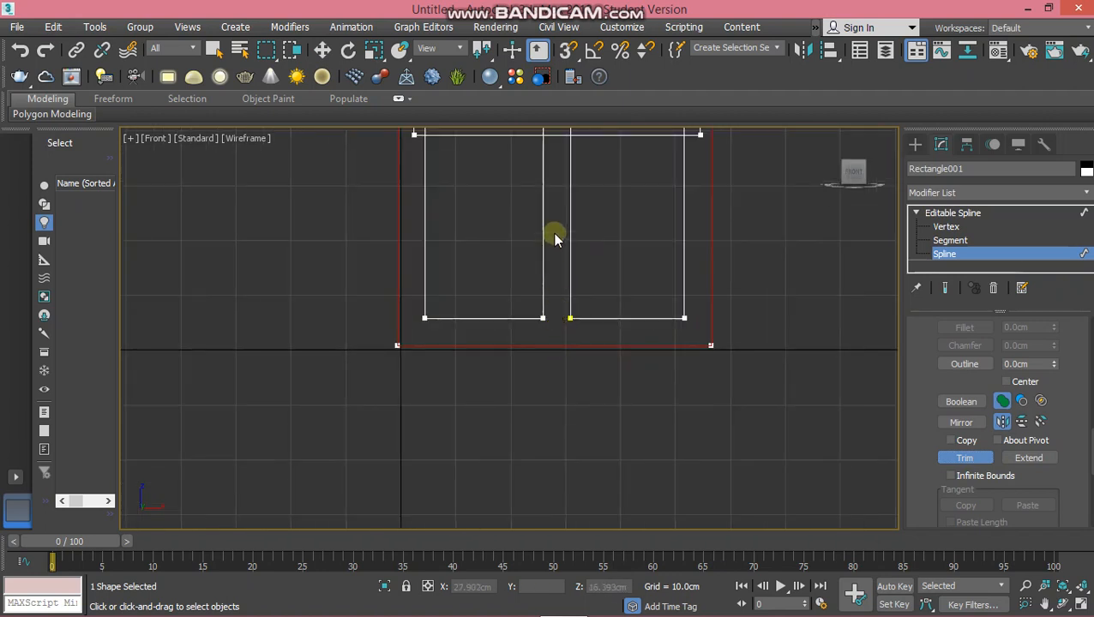
# - Trim the lower horizontal bar's overlaps with the vertical bar and the inner frame, including both overhanging ends
pyautogui.moveTo(556, 237); pyautogui.dragTo(556, 293, button='middle')
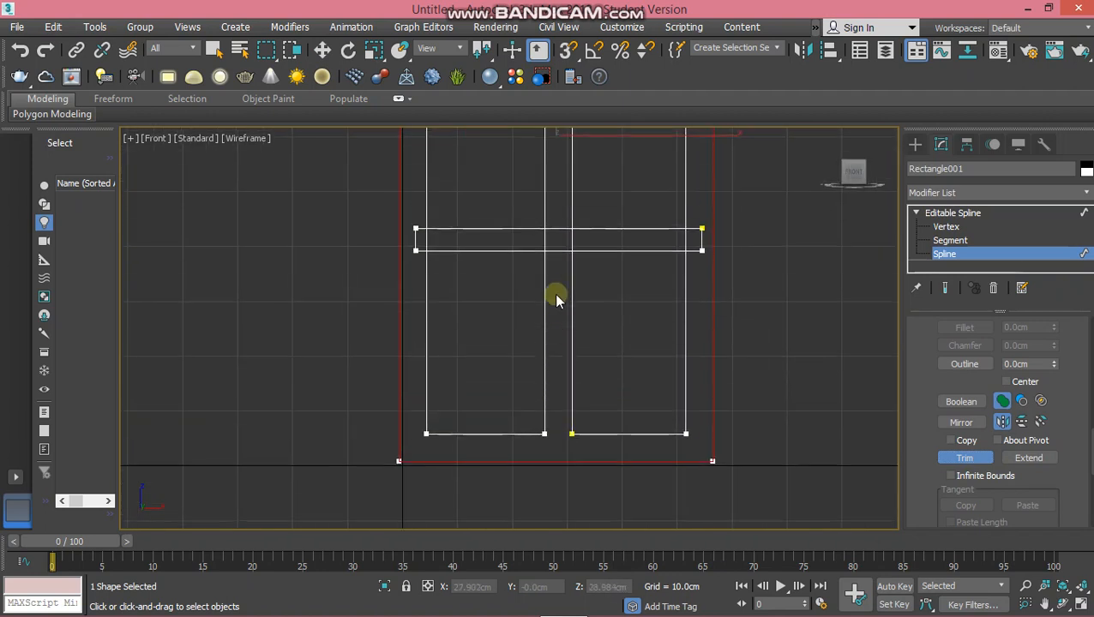
pyautogui.click(548, 240)
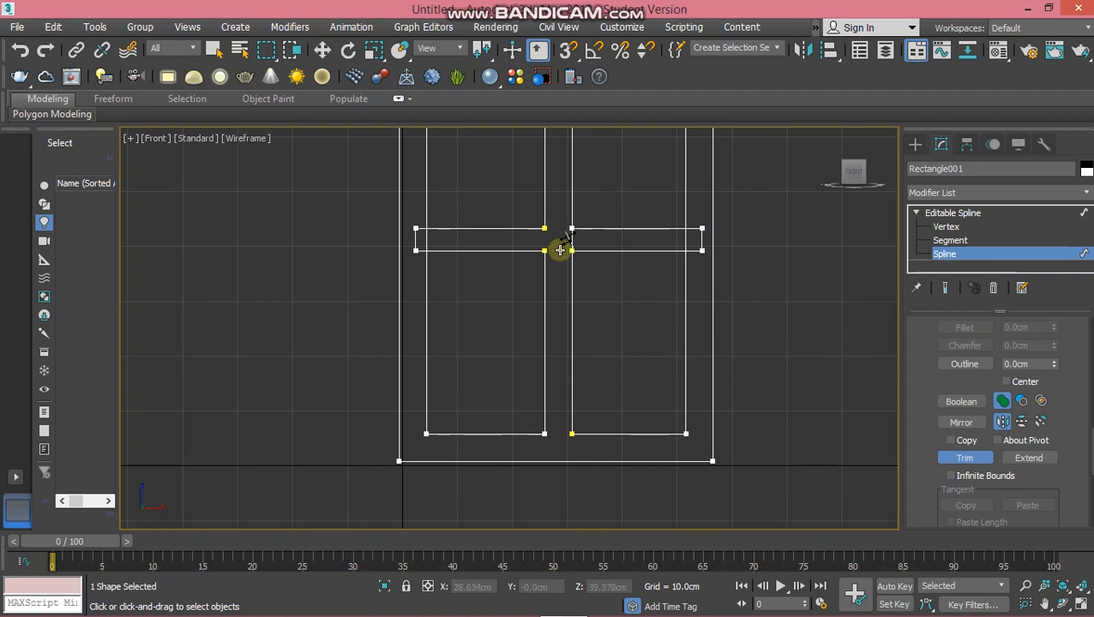
pyautogui.click(686, 240)
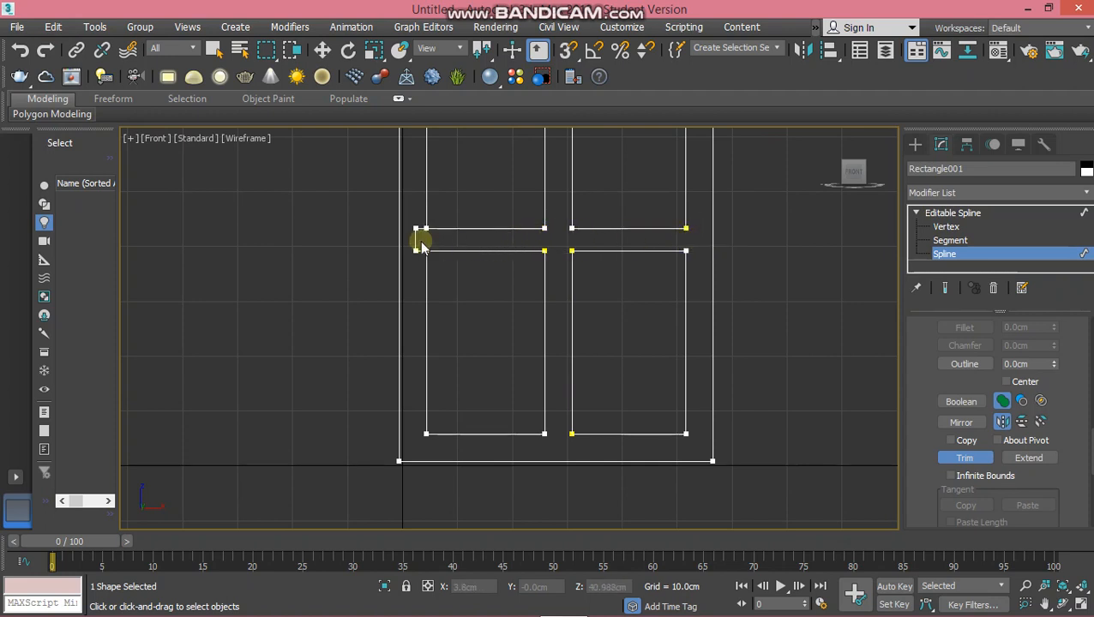
pyautogui.click(419, 242)
# - Trim the upper horizontal bar's overlaps and overhanging ends, plus the vertical bar's upper end where it crosses the inner frame
pyautogui.moveTo(542, 291); pyautogui.dragTo(515, 415, button='middle')
pyautogui.moveTo(554, 264); pyautogui.dragTo(507, 411, button='middle')
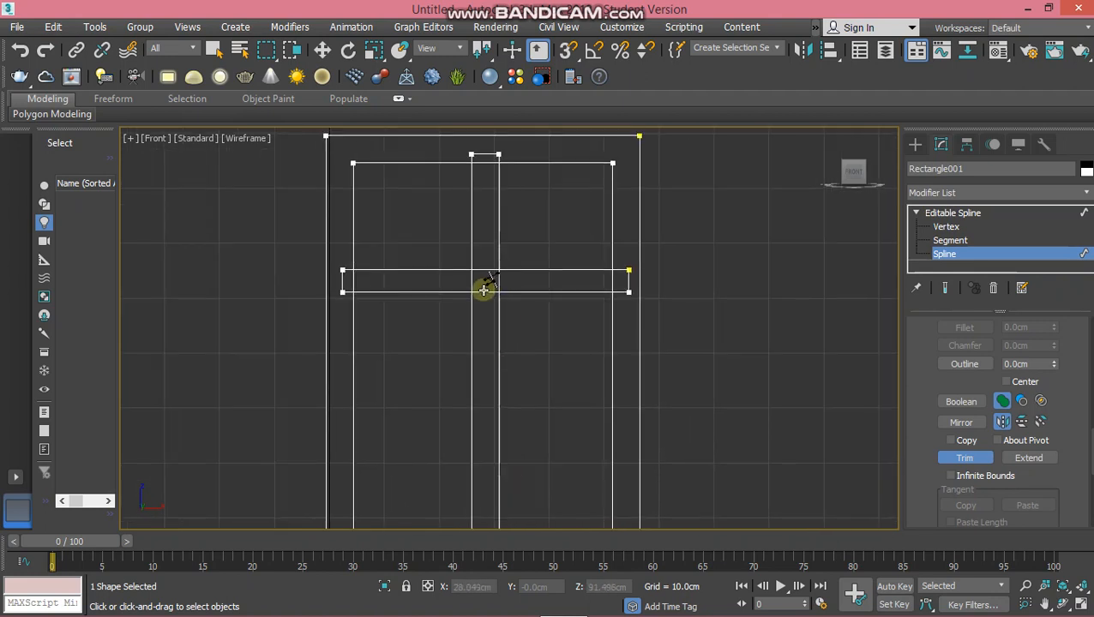
pyautogui.click(485, 271)
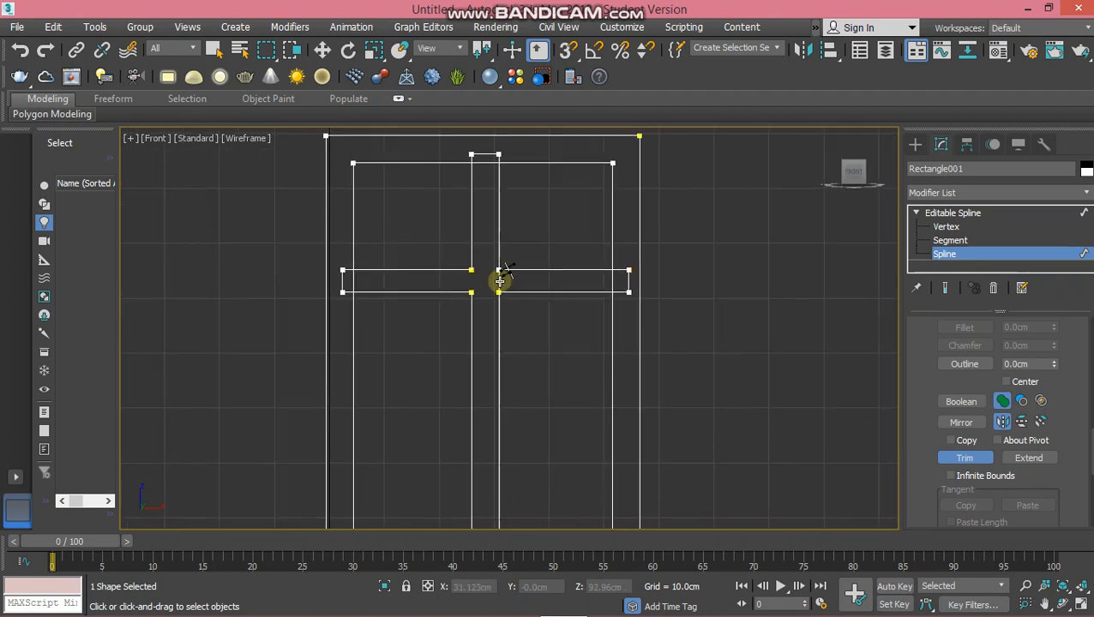
pyautogui.click(500, 282)
pyautogui.click(614, 278)
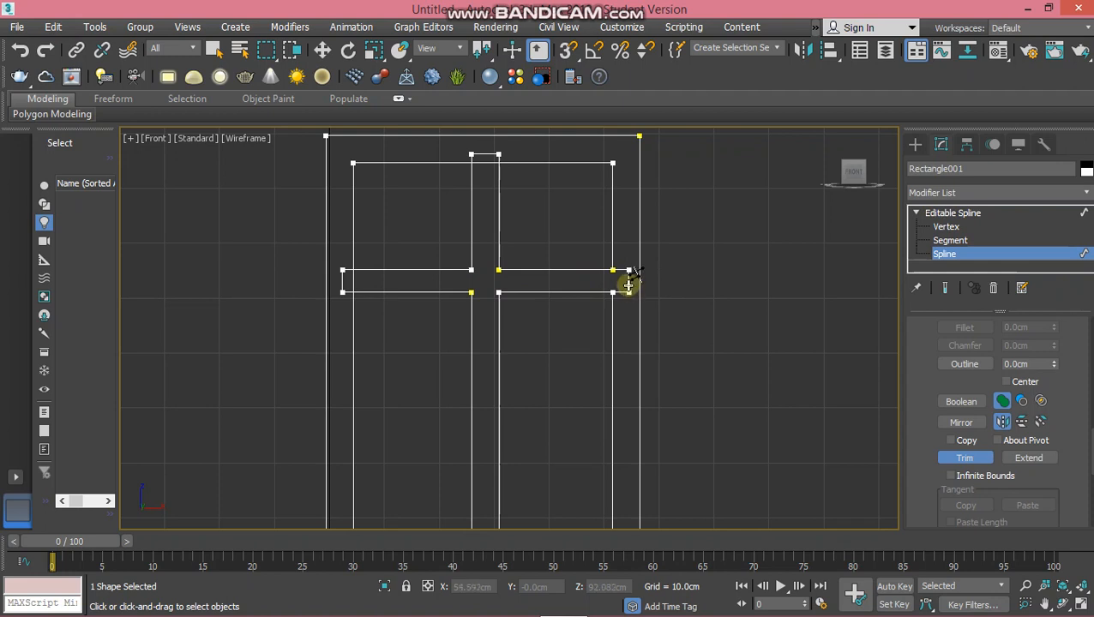
pyautogui.click(629, 283)
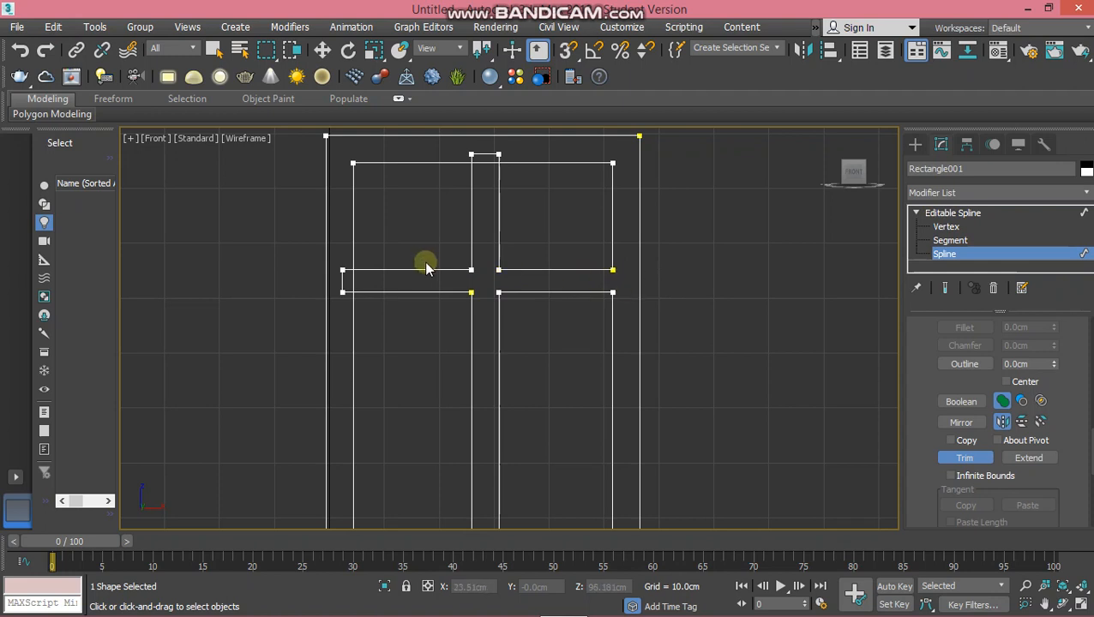
pyautogui.click(343, 281)
pyautogui.click(483, 162)
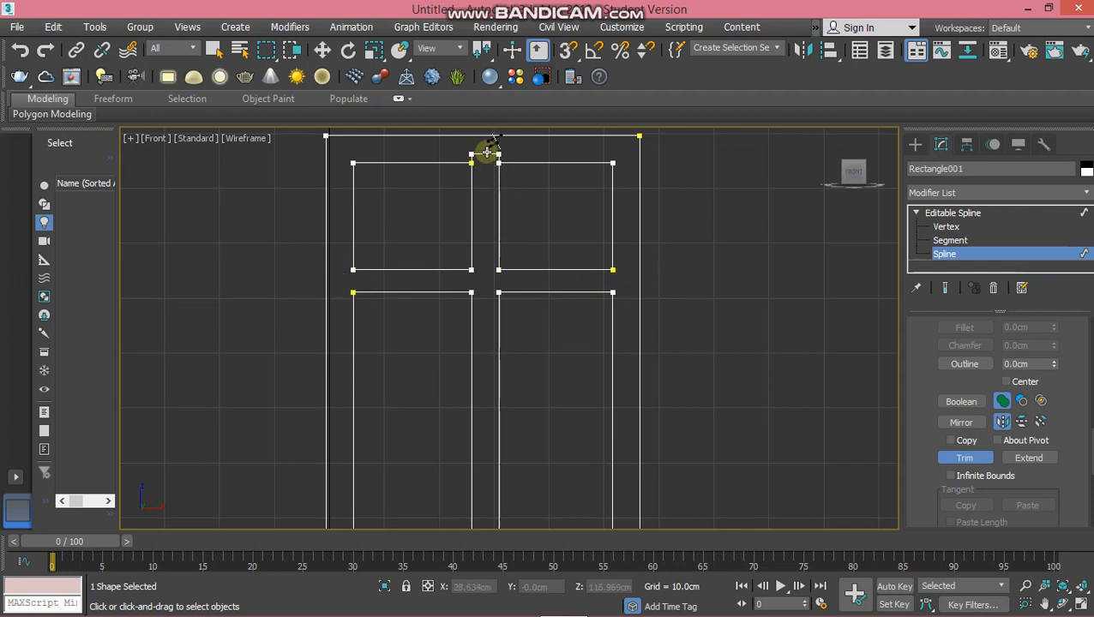
pyautogui.scroll(-5, 522, 247)
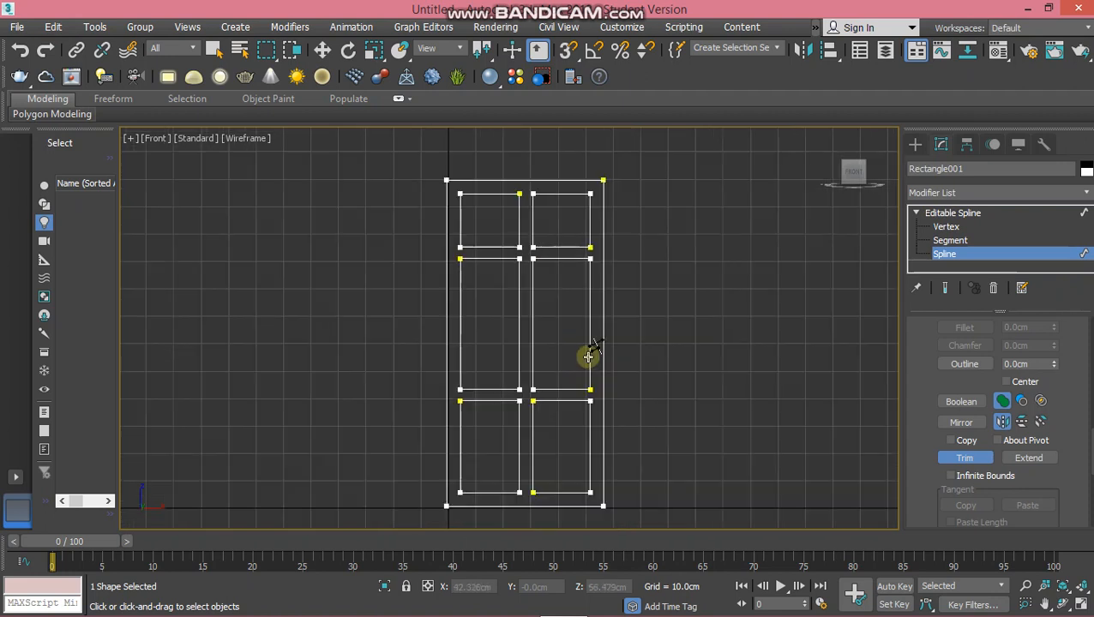
# - Select all vertices of the trimmed frame spline at Vertex level and weld them
pyautogui.click(945, 227)
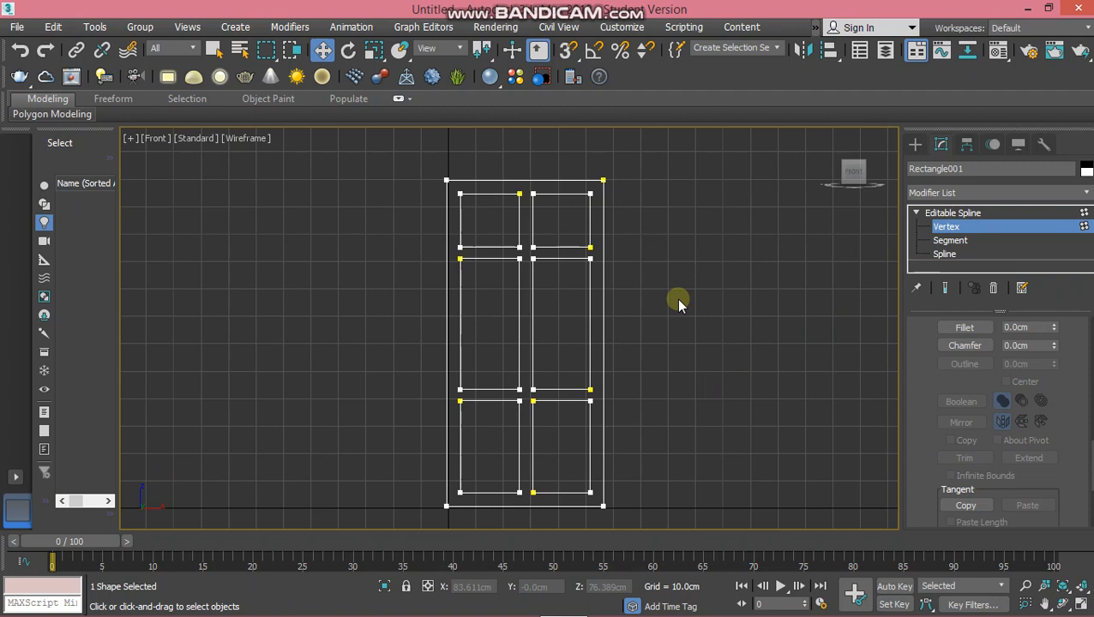
pyautogui.hotkey('ctrl', 'a')
pyautogui.rightClick(557, 292)
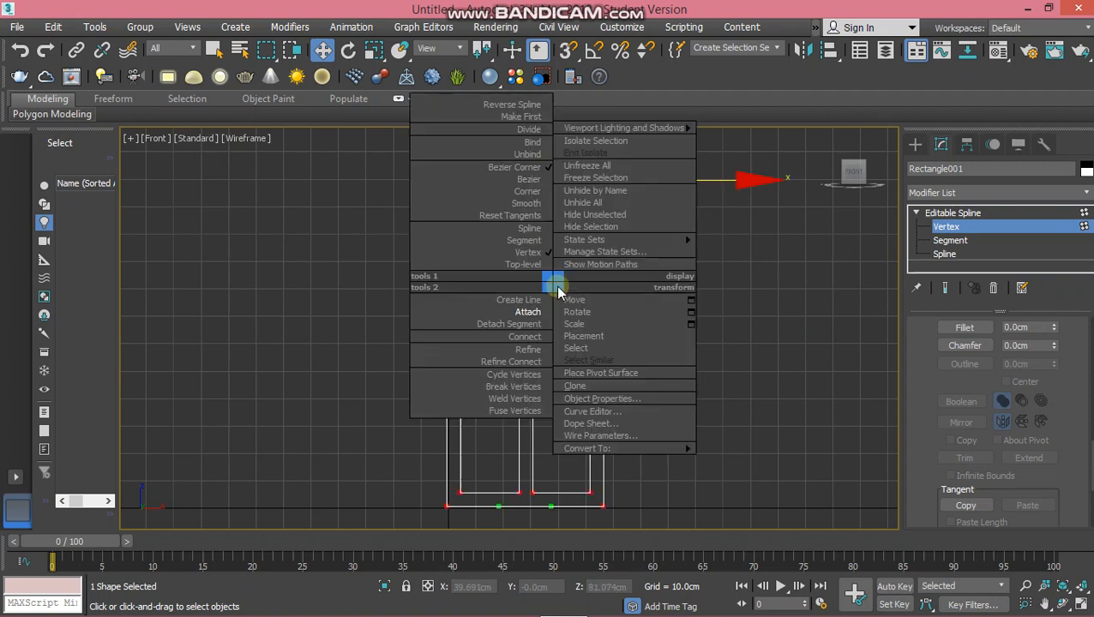
pyautogui.click(514, 399)
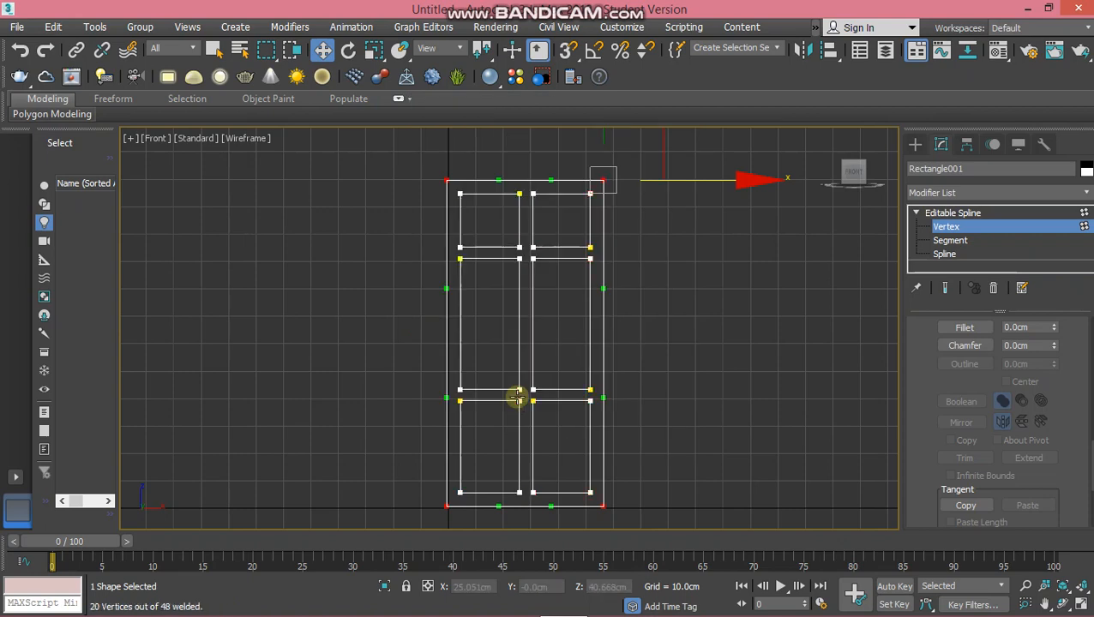
# - Apply an Extrude modifier to the frame spline with an amount of 4 cm and check the solid in the Perspective view
pyautogui.click(969, 212)
pyautogui.click(965, 193)
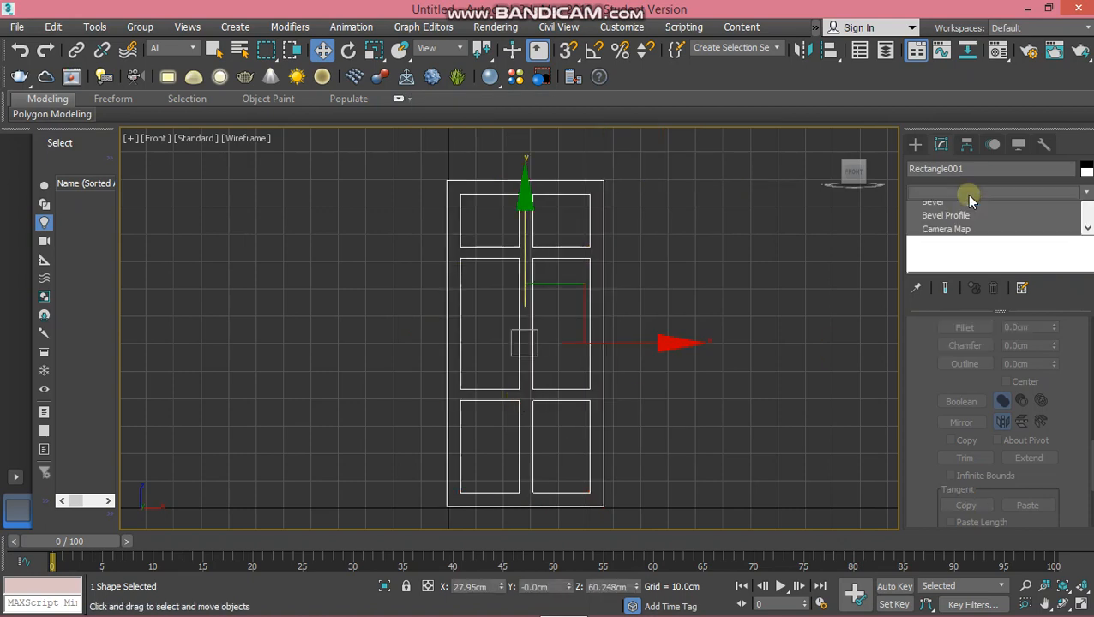
pyautogui.scroll(-9, 966, 194)
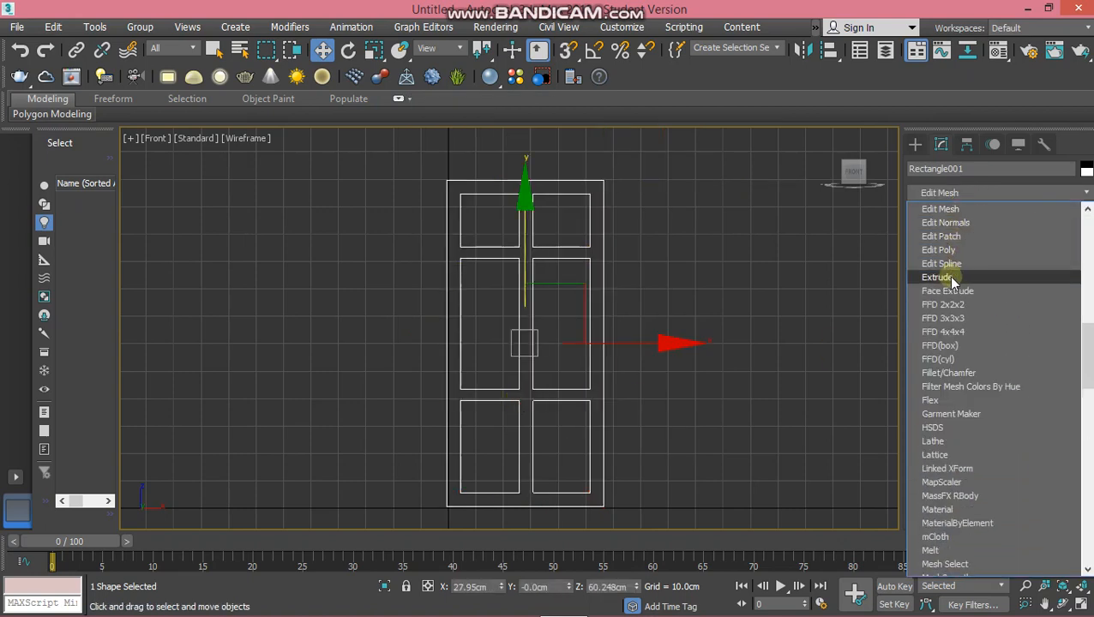
pyautogui.click(948, 274)
pyautogui.press('t')
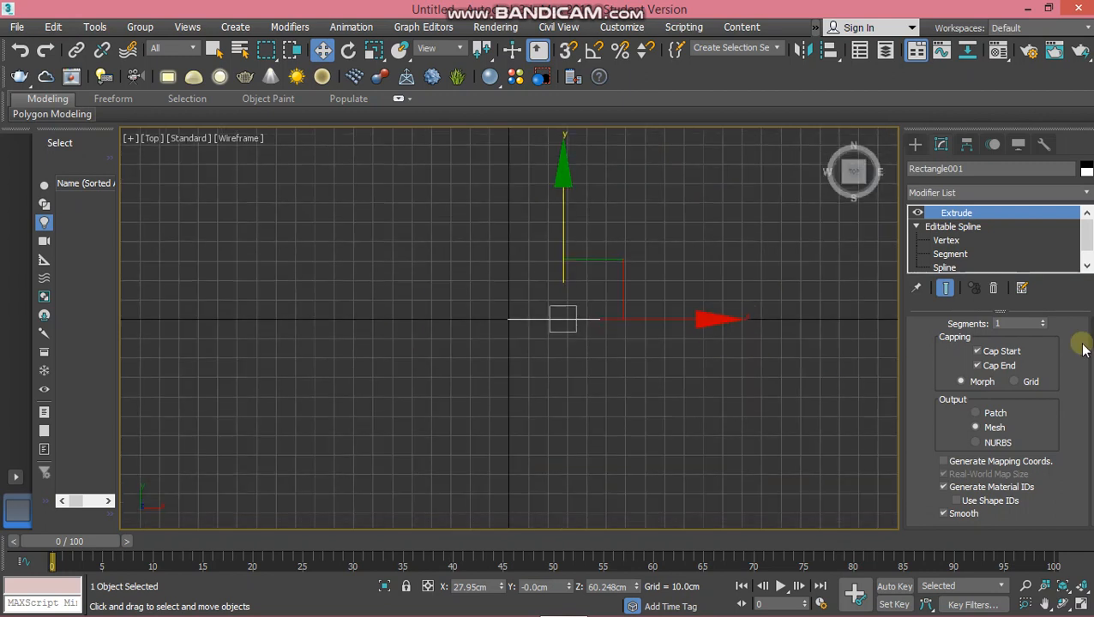
pyautogui.moveTo(1089, 390); pyautogui.dragTo(1047, 340)
pyautogui.press('f')
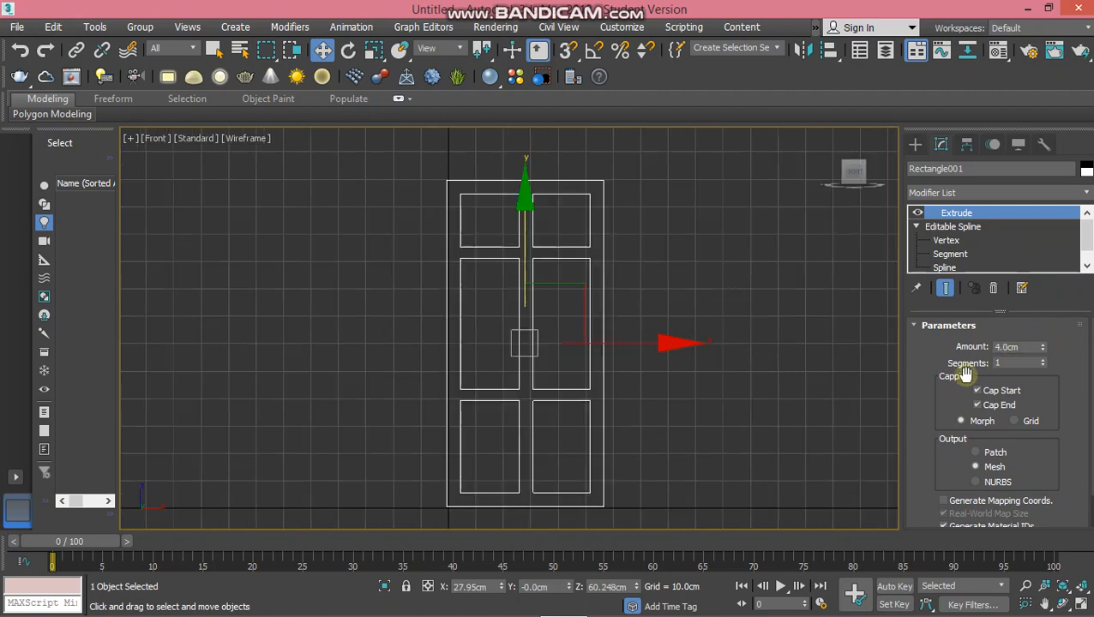
pyautogui.press('p')
pyautogui.keyDown('alt'); pyautogui.moveTo(702, 375); pyautogui.dragTo(604, 407, button='middle'); pyautogui.keyUp('alt')
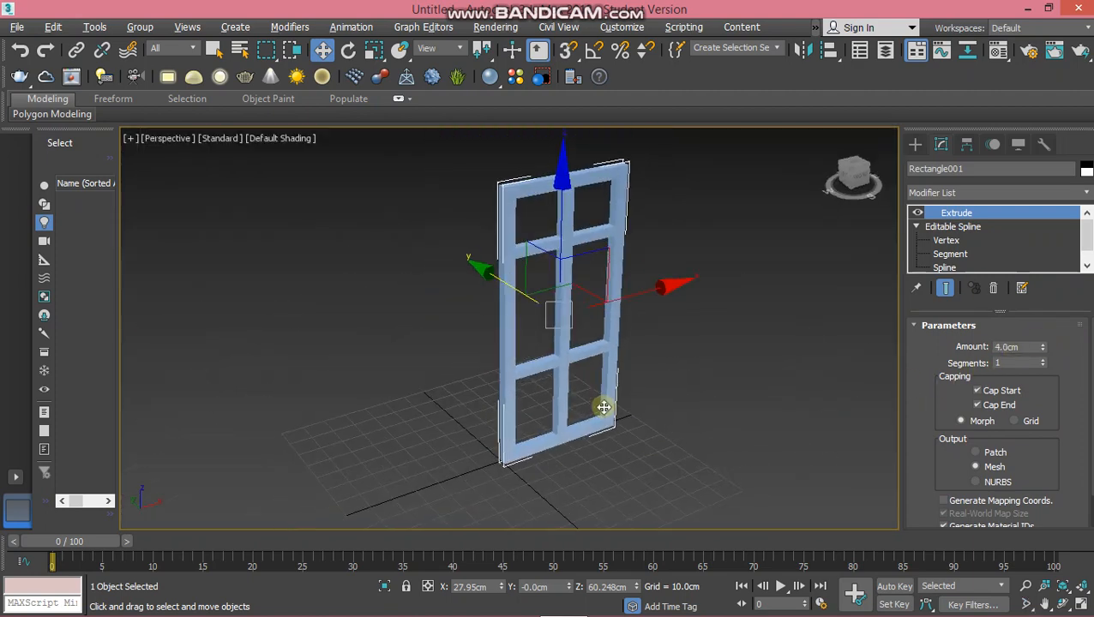
# - Fillet the two upper panes' top corners beside the vertical bar into large quarter-round arcs, working at Vertex level in the Front view
pyautogui.press('f')
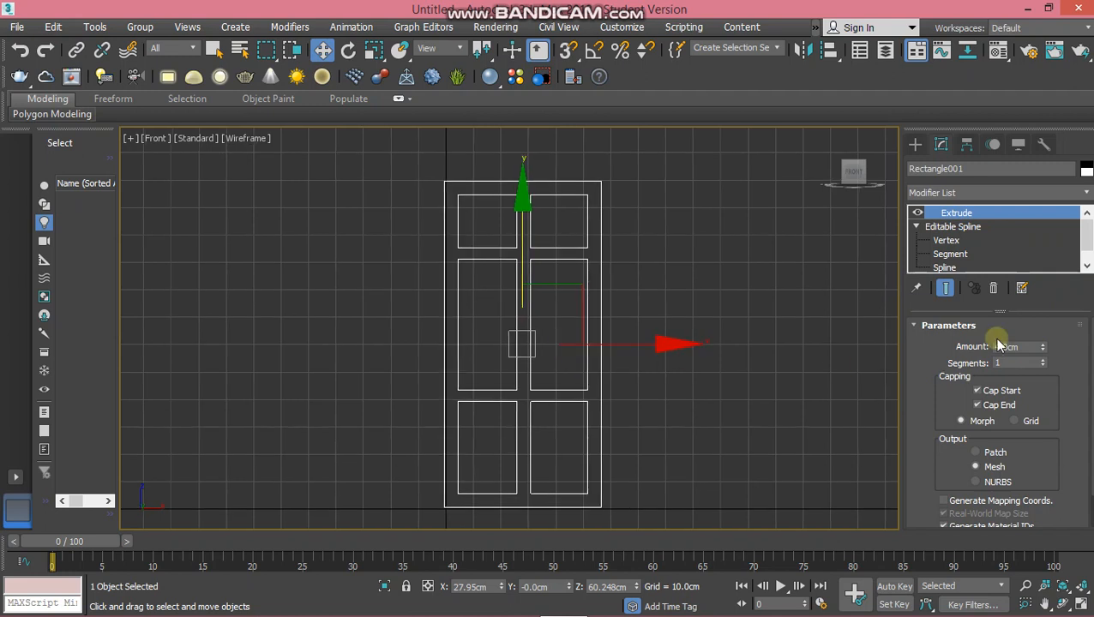
pyautogui.click(947, 240)
pyautogui.scroll(3, 677, 311)
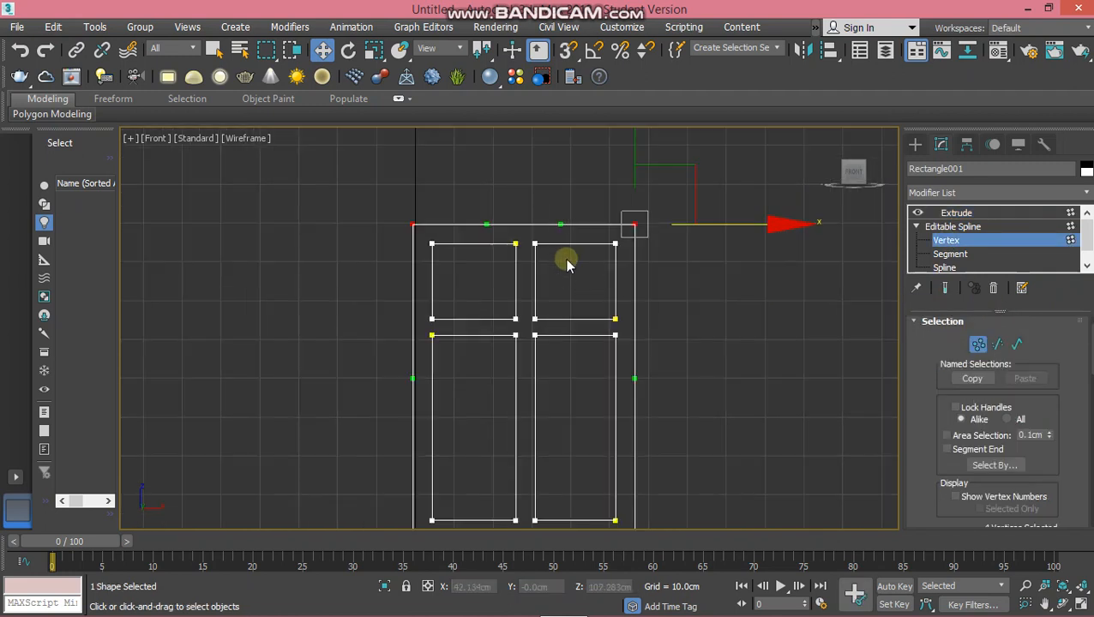
pyautogui.moveTo(501, 246); pyautogui.dragTo(489, 238)
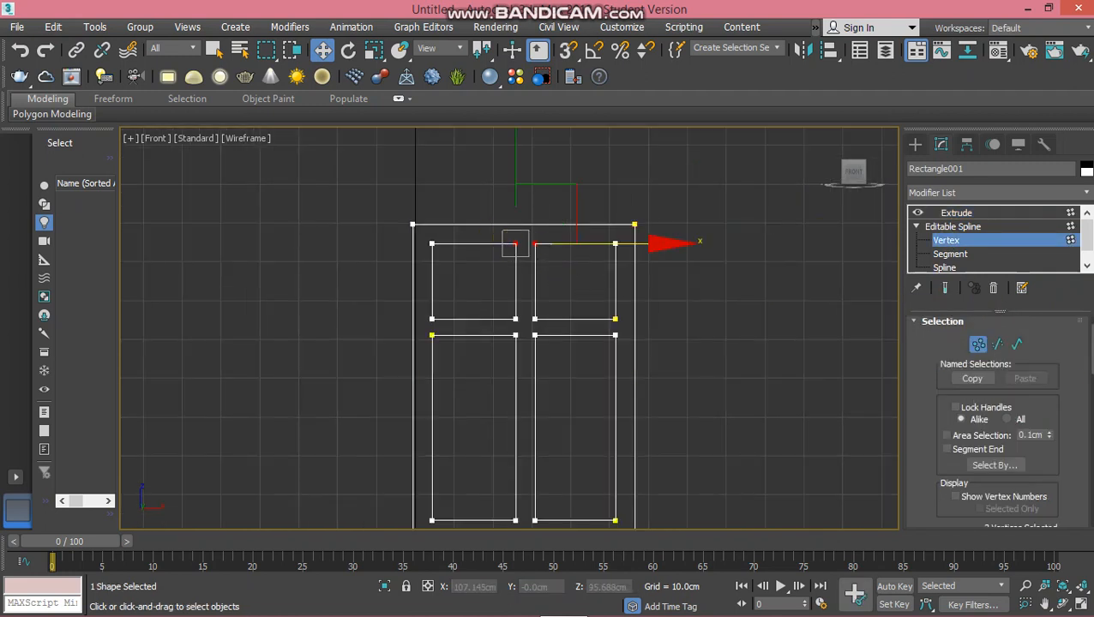
pyautogui.scroll(-10, 956, 443)
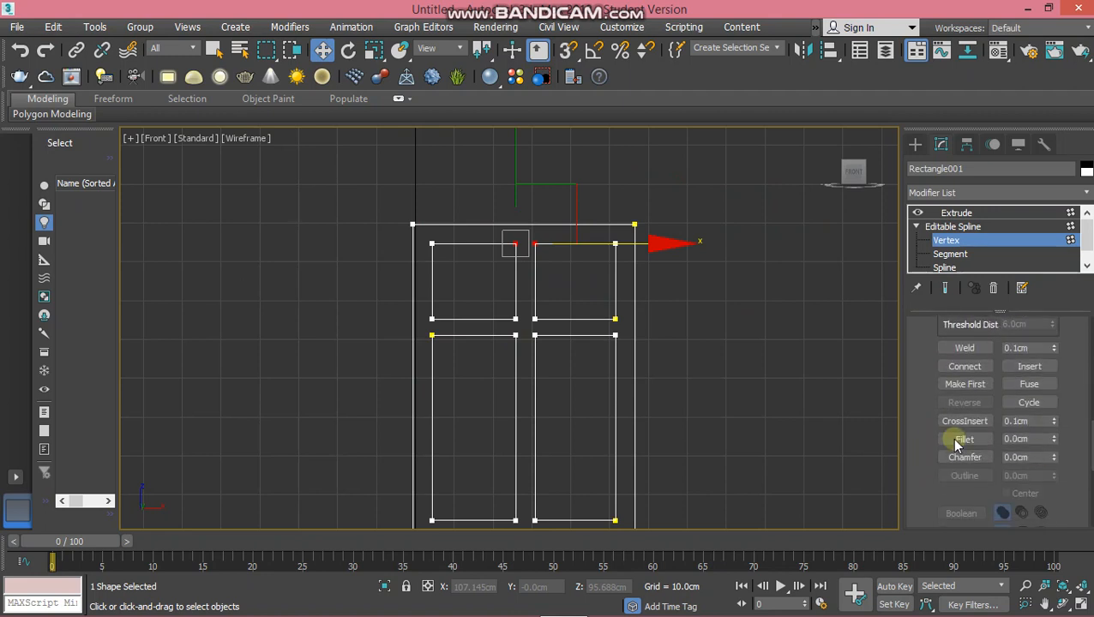
pyautogui.click(962, 439)
pyautogui.moveTo(541, 237); pyautogui.dragTo(567, 170)
# - Fillet the two lower panes' bottom corners beside the vertical bar into matching large arcs and return to the Extrude level
pyautogui.moveTo(538, 422); pyautogui.dragTo(572, 275, button='middle')
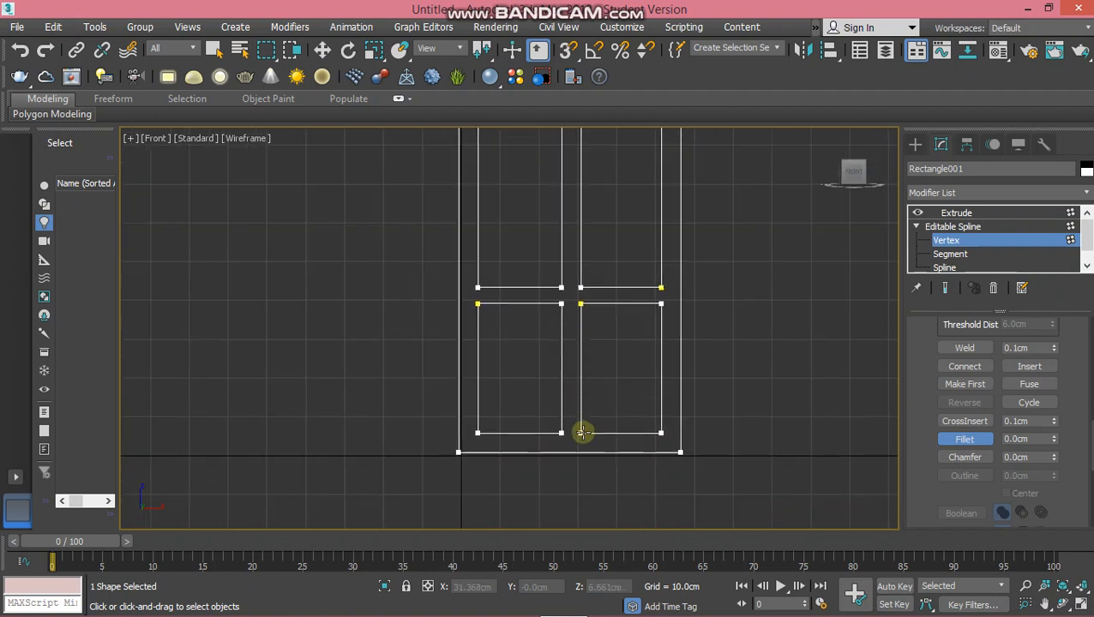
pyautogui.moveTo(582, 434); pyautogui.dragTo(564, 349)
pyautogui.scroll(-2, 630, 303)
pyautogui.moveTo(630, 303)
pyautogui.mouseDown(button='middle')
pyautogui.moveTo(632, 385)
pyautogui.moveTo(612, 368)
pyautogui.moveTo(661, 377)
pyautogui.moveTo(644, 394)
pyautogui.moveTo(561, 414)
pyautogui.mouseUp(button='middle')
pyautogui.click(957, 213)
pyautogui.press('w')
pyautogui.press('p')
pyautogui.press('f')
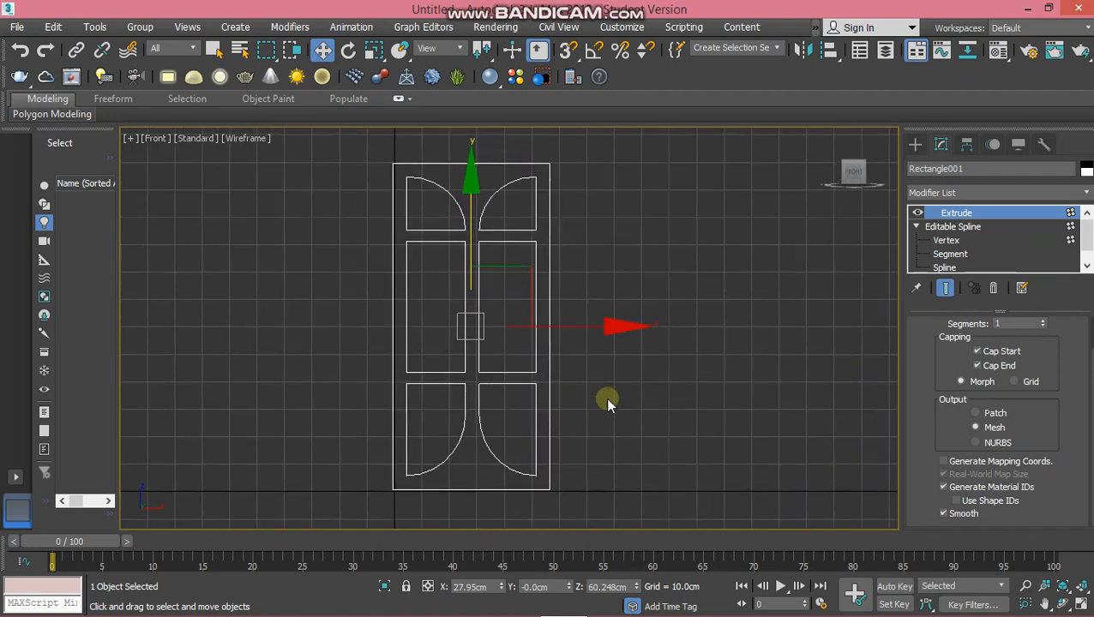
# - Clone the extruded frame along X as two independent copies spaced about 64 cm apart
pyautogui.keyDown('shift'); pyautogui.moveTo(610, 328); pyautogui.dragTo(787, 354); pyautogui.keyUp('shift')
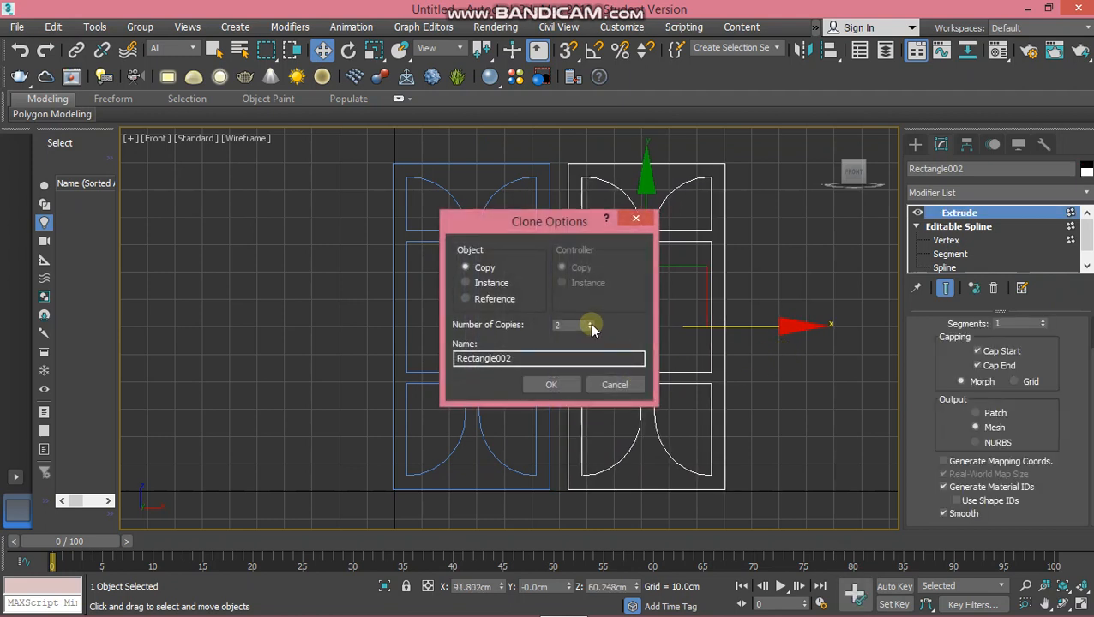
pyautogui.click(569, 383)
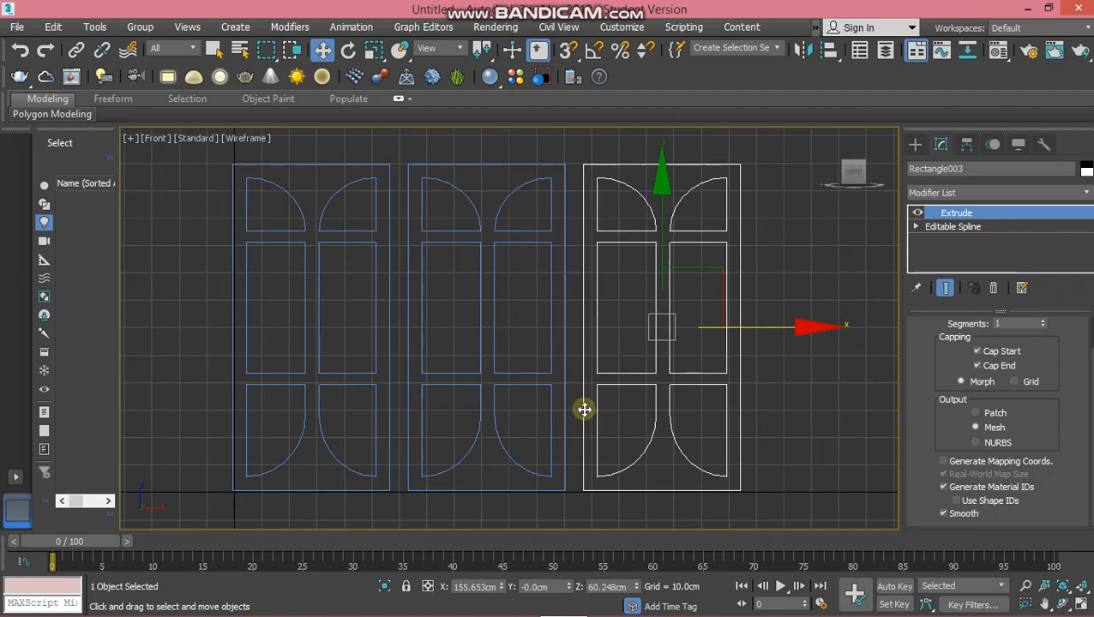
pyautogui.moveTo(584, 410); pyautogui.dragTo(558, 386, button='middle')
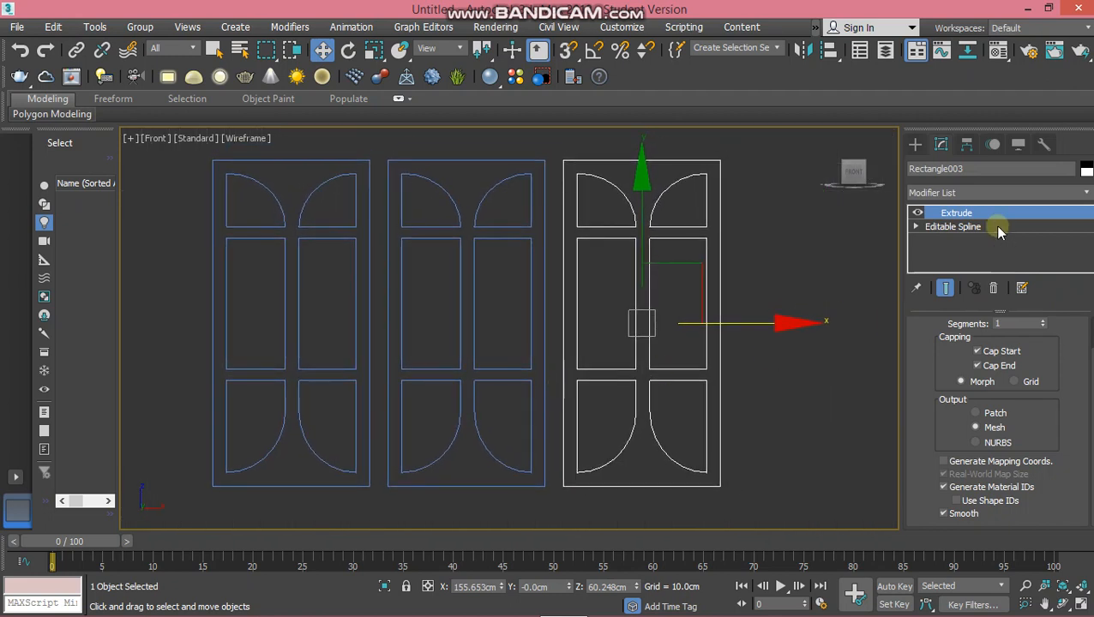
# - Draw a rectangle about 119 cm long and 185 cm wide around all three frames, snapping to their outer corners
pyautogui.click(915, 145)
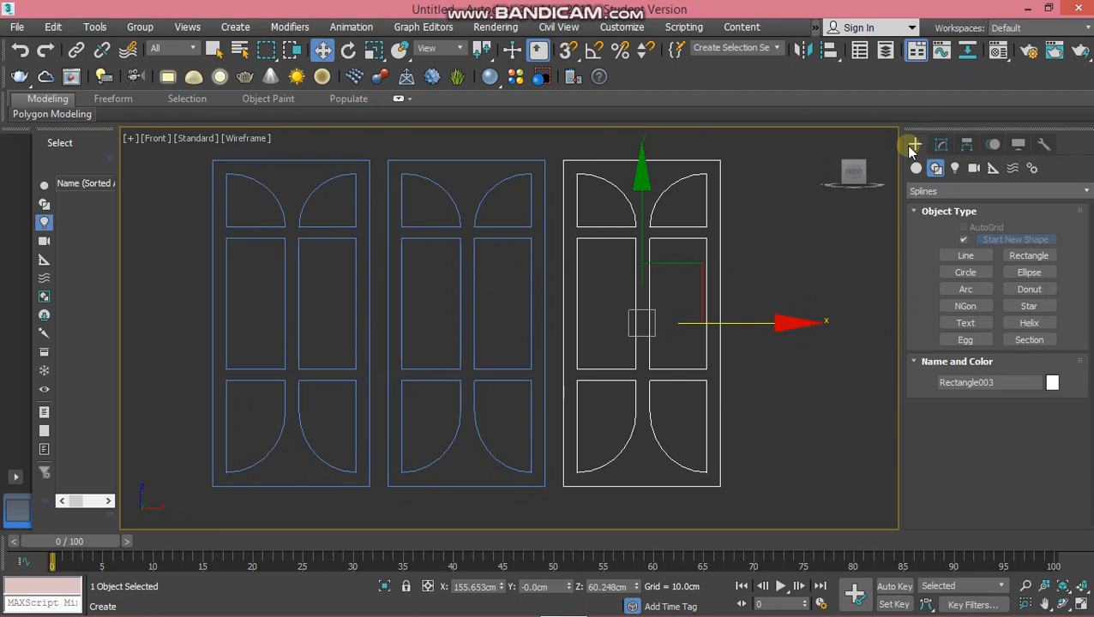
pyautogui.click(1031, 255)
pyautogui.click(568, 50)
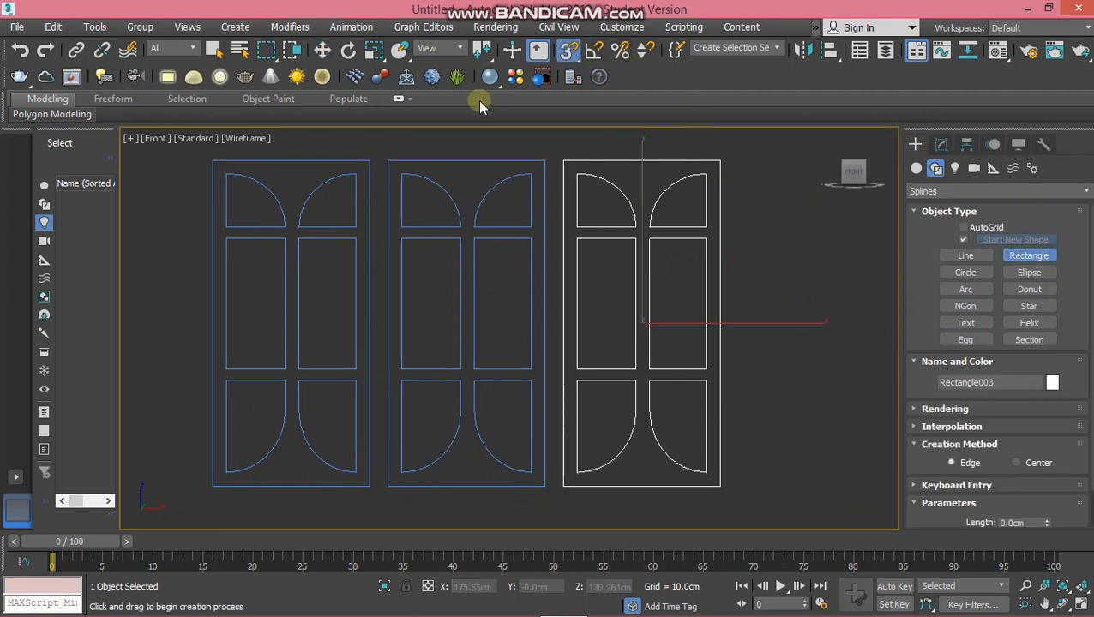
pyautogui.click(209, 163)
pyautogui.moveTo(209, 163); pyautogui.dragTo(721, 486)
pyautogui.moveTo(474, 329); pyautogui.dragTo(486, 336, button='middle')
# - Convert the enclosing rectangle to an Editable Spline and turn snapping off
pyautogui.click(941, 144)
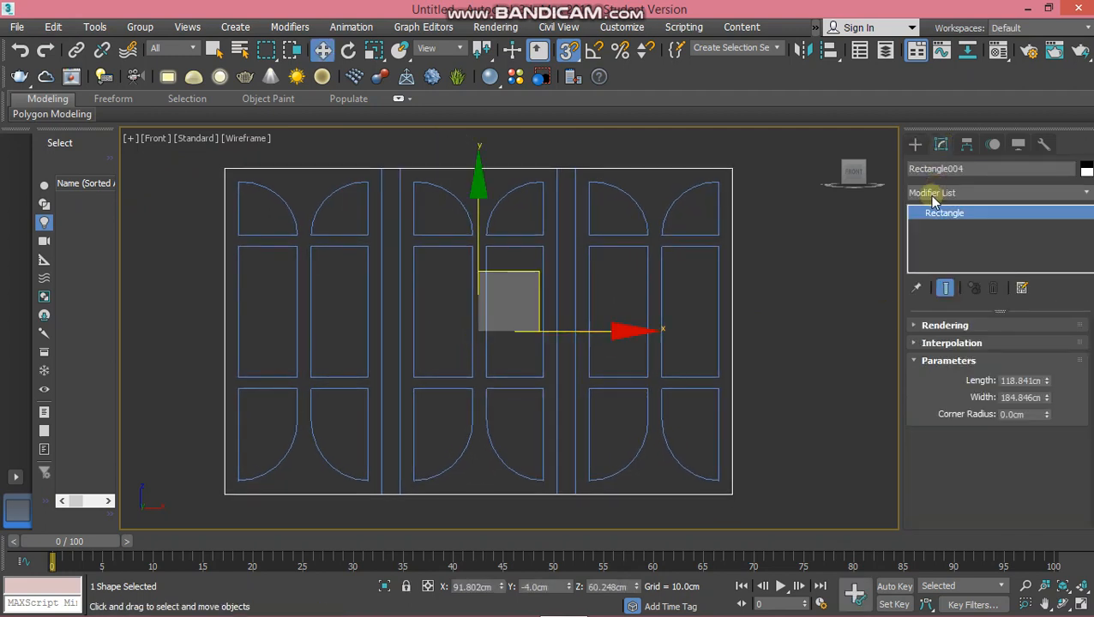
pyautogui.rightClick(941, 221)
pyautogui.click(987, 319)
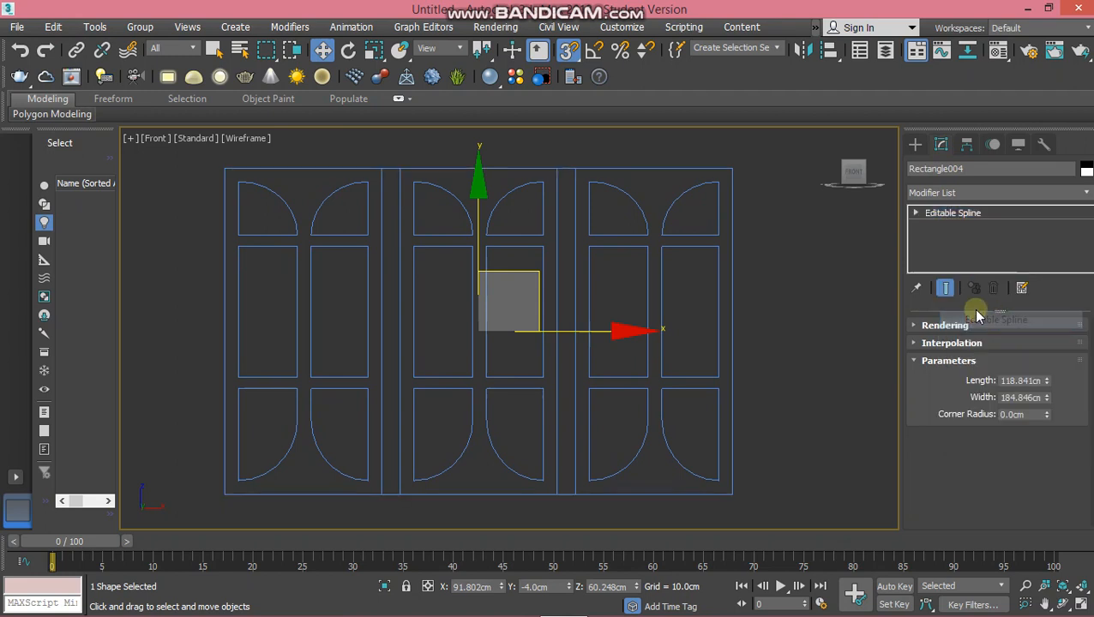
pyautogui.press('s')
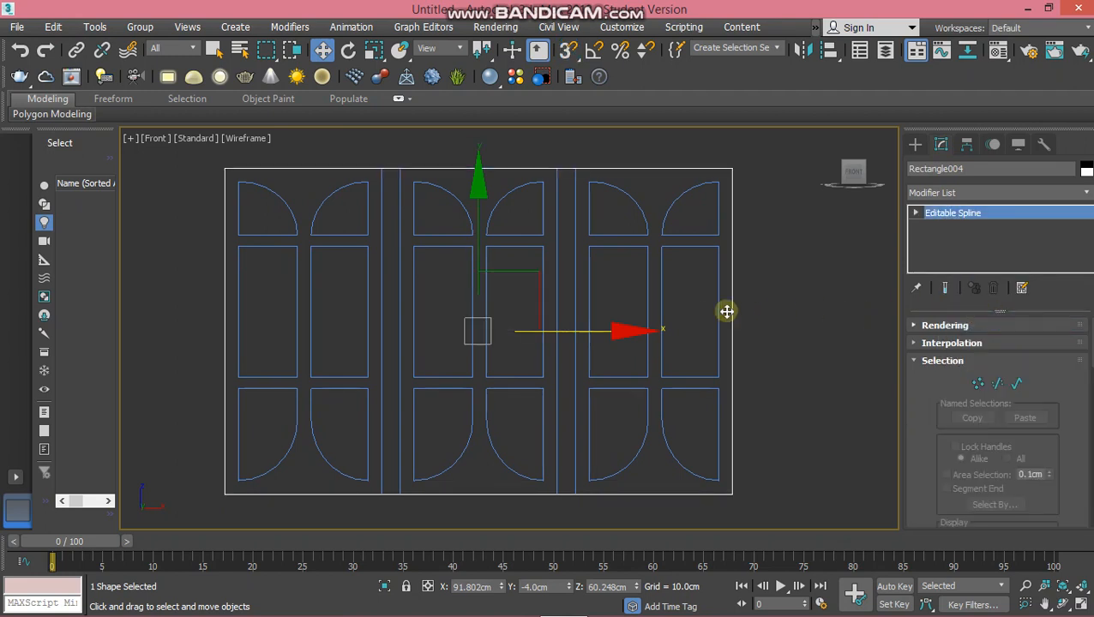
pyautogui.moveTo(684, 335); pyautogui.dragTo(680, 333, button='middle')
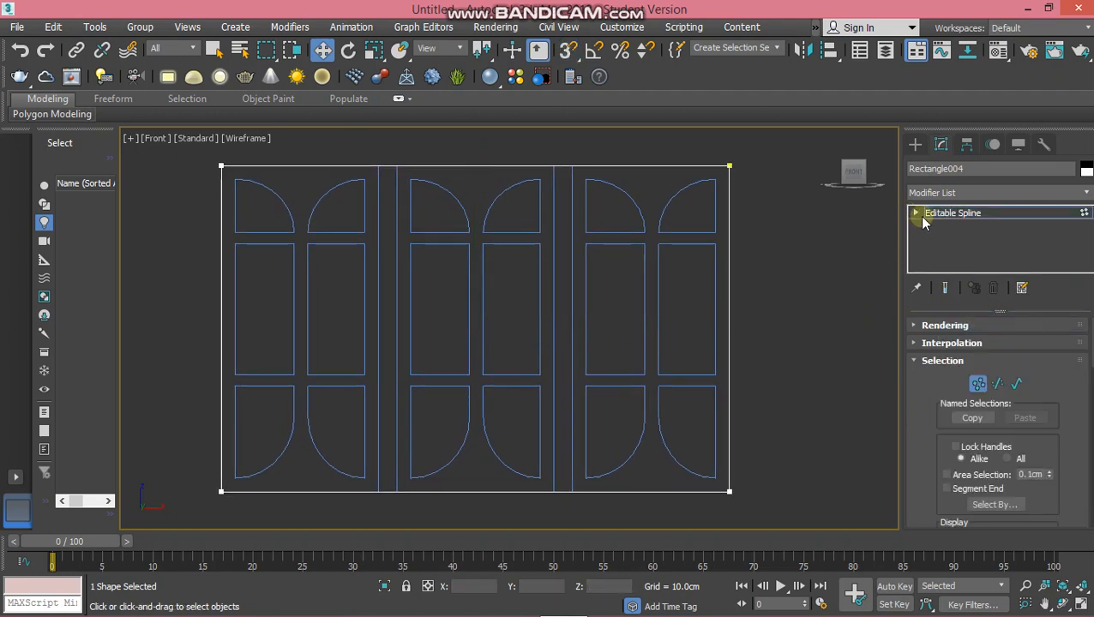
# - Outline the enclosing rectangle outward at Spline level to form a larger contour around the three frames
pyautogui.click(914, 213)
pyautogui.click(943, 254)
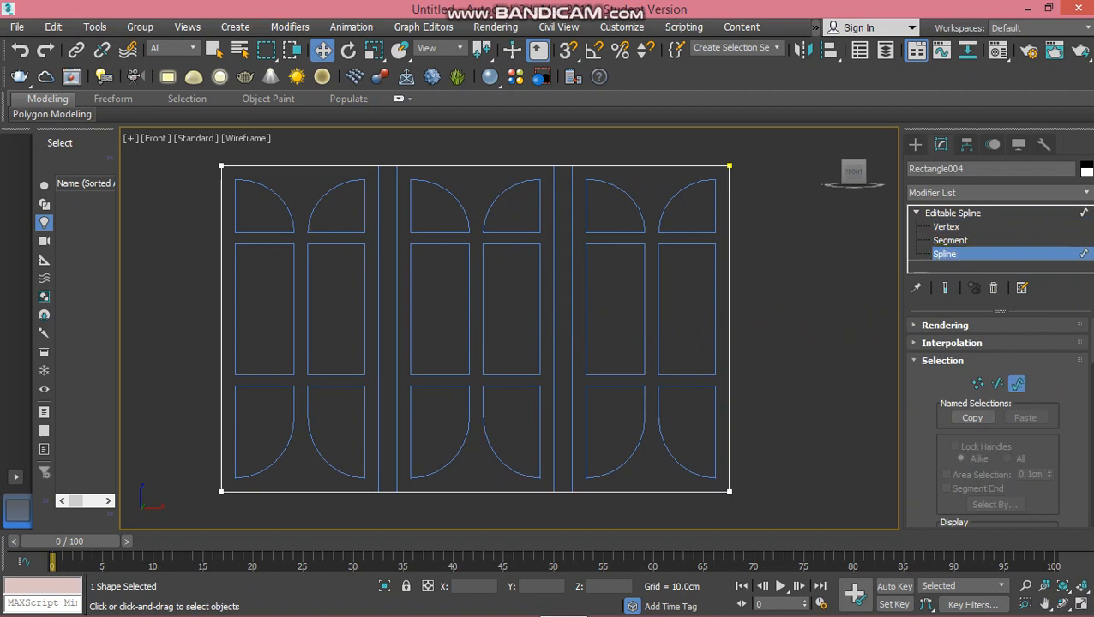
pyautogui.moveTo(1090, 337); pyautogui.dragTo(1091, 446)
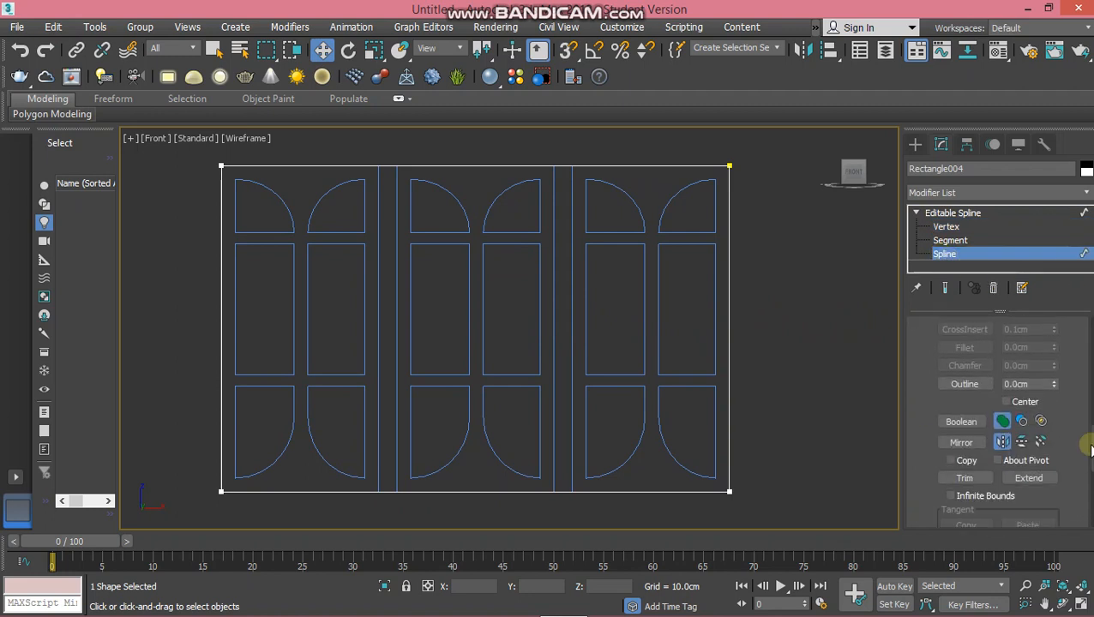
pyautogui.click(964, 385)
pyautogui.moveTo(743, 199); pyautogui.dragTo(752, 227, button='middle')
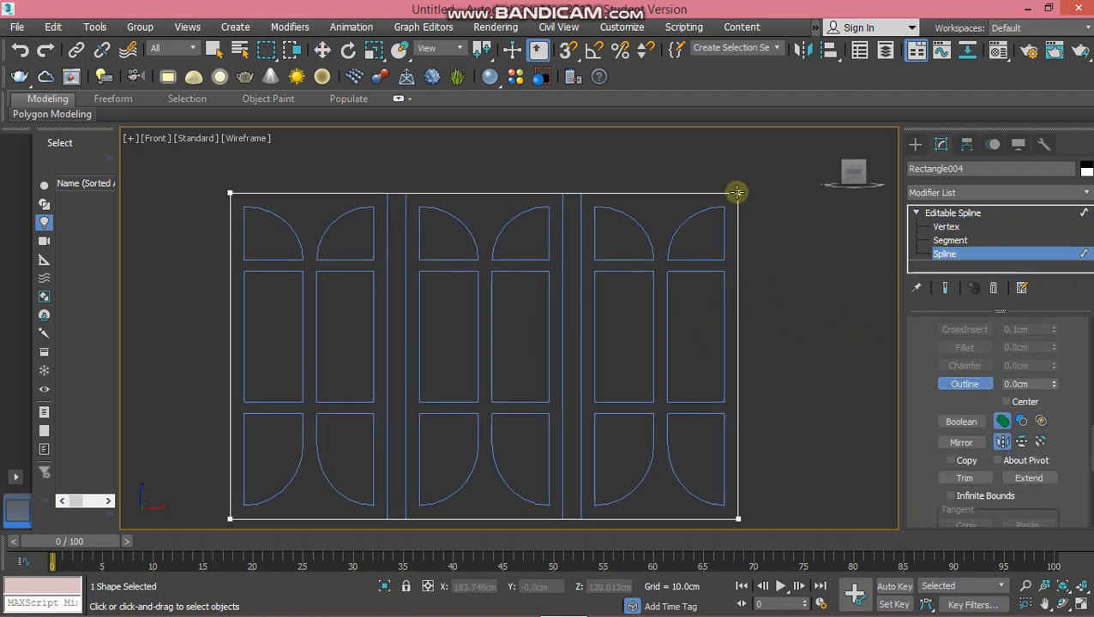
pyautogui.moveTo(736, 192); pyautogui.dragTo(740, 212)
pyautogui.moveTo(696, 269); pyautogui.dragTo(690, 243, button='middle')
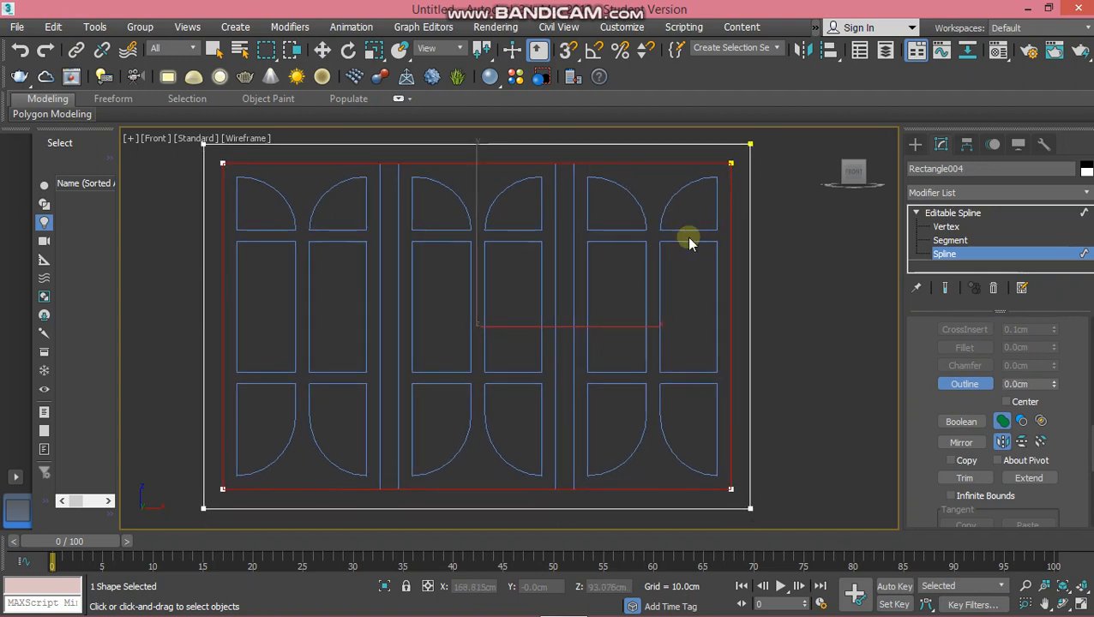
# - Delete the original inner spline of the outlined rectangle, keep the larger outer one, and leave Spline level
pyautogui.click(743, 283)
pyautogui.click(952, 213)
pyautogui.press('w')
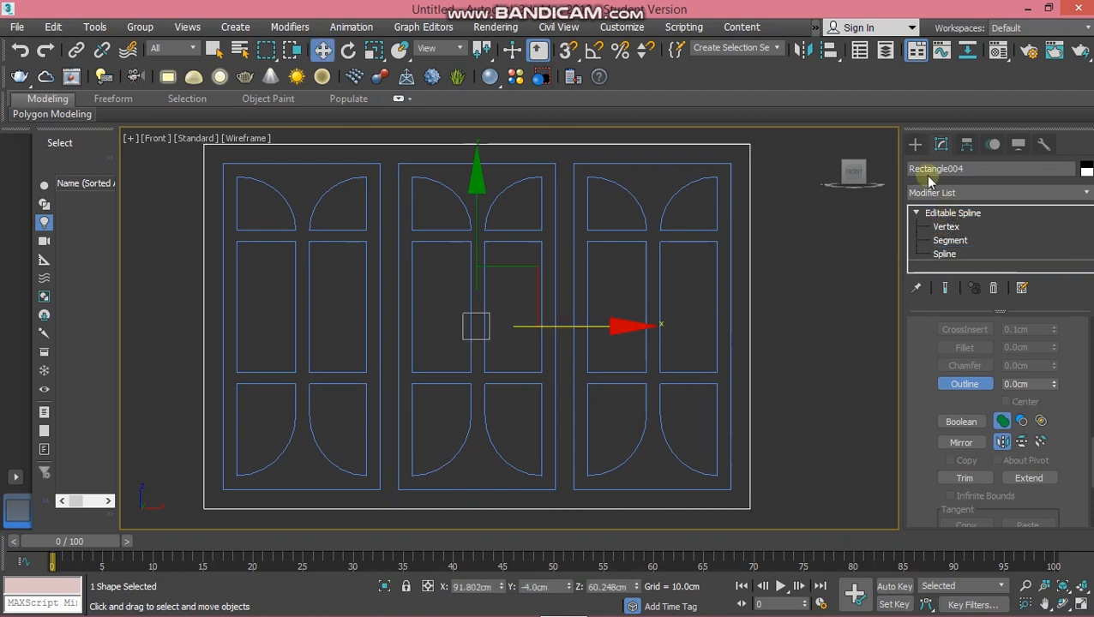
# - Draw three rectangles about 119 cm long over the three inner frames, snapping to each frame's opposite corners
pyautogui.click(915, 144)
pyautogui.click(1016, 257)
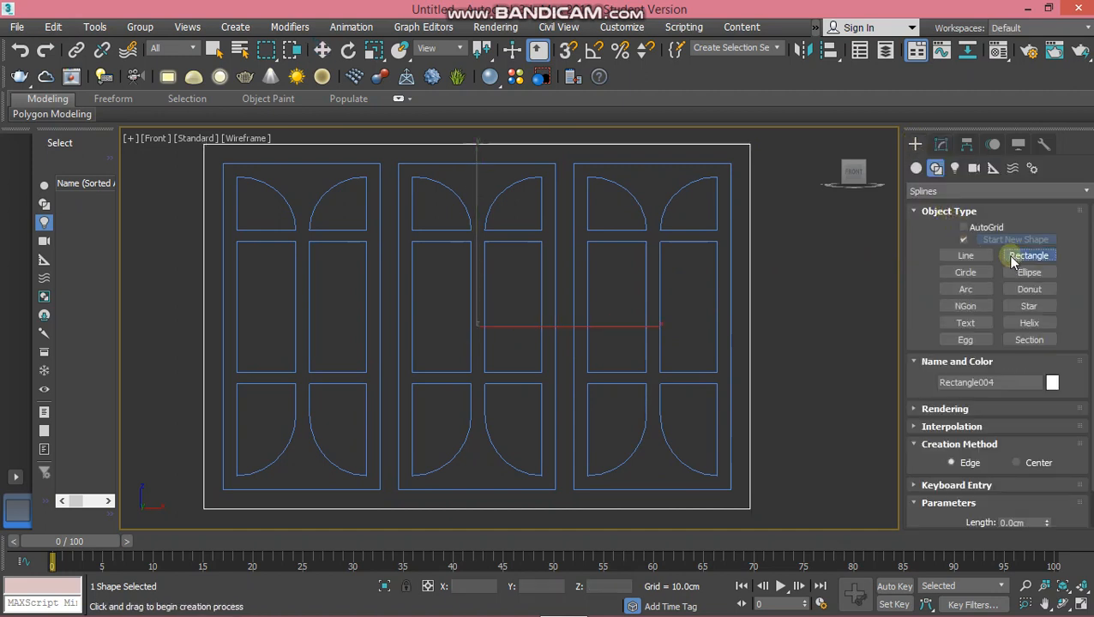
pyautogui.press('s')
pyautogui.moveTo(222, 163); pyautogui.dragTo(378, 477)
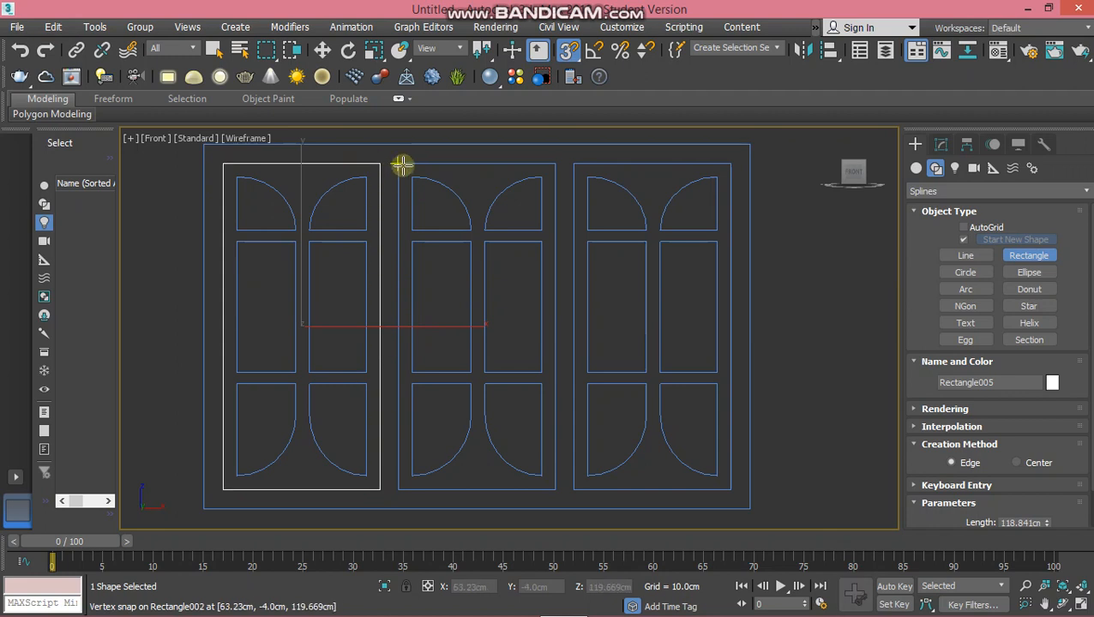
pyautogui.moveTo(400, 164); pyautogui.dragTo(551, 494)
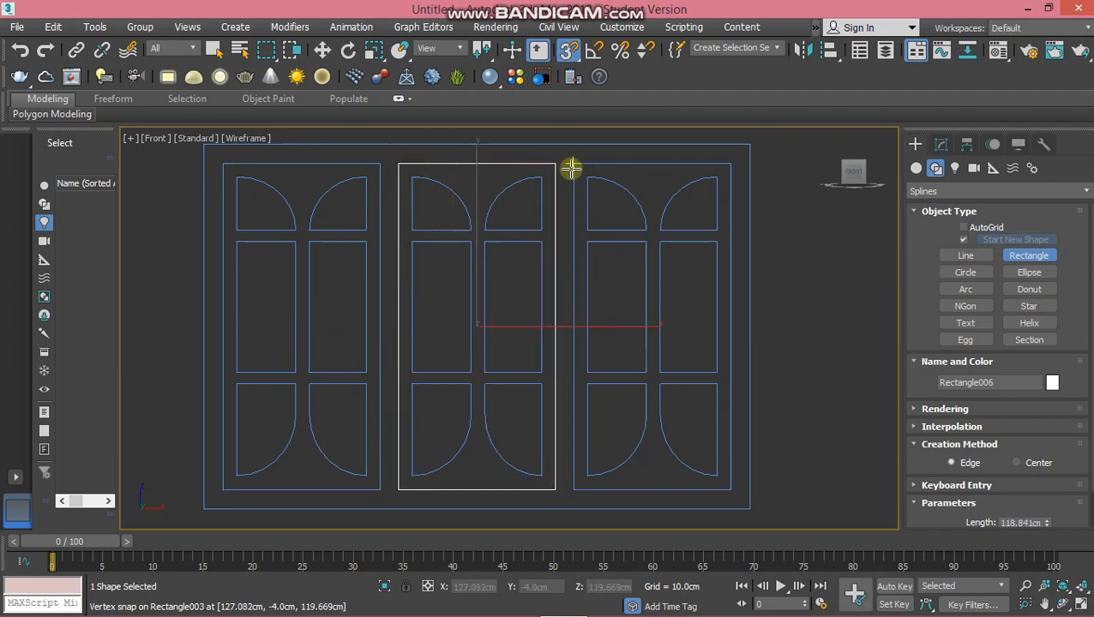
pyautogui.moveTo(574, 164); pyautogui.dragTo(727, 483)
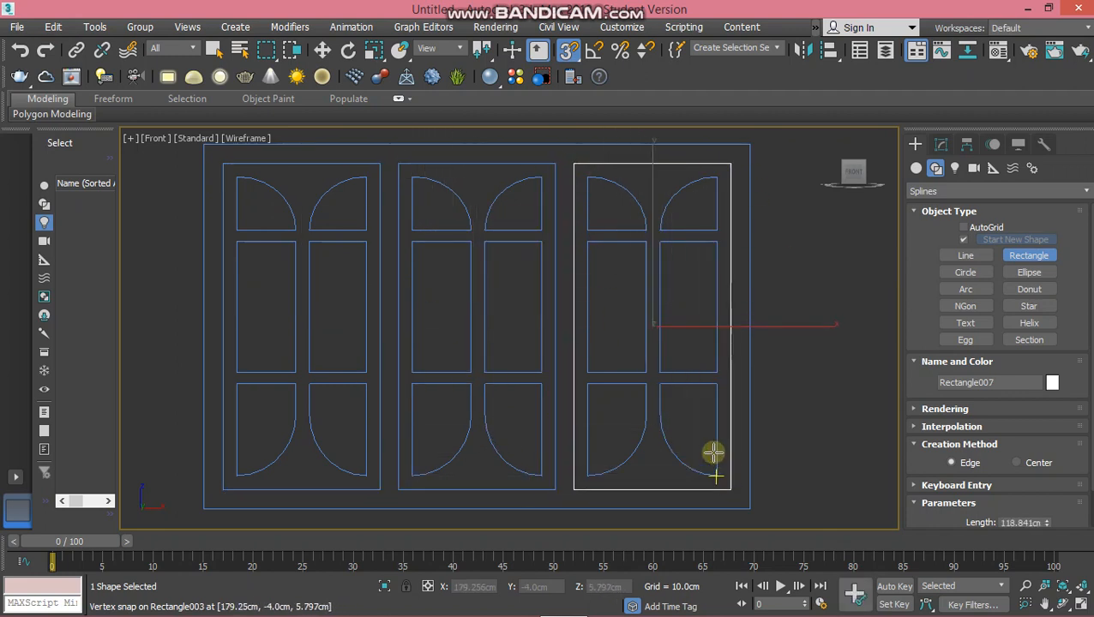
pyautogui.press('w')
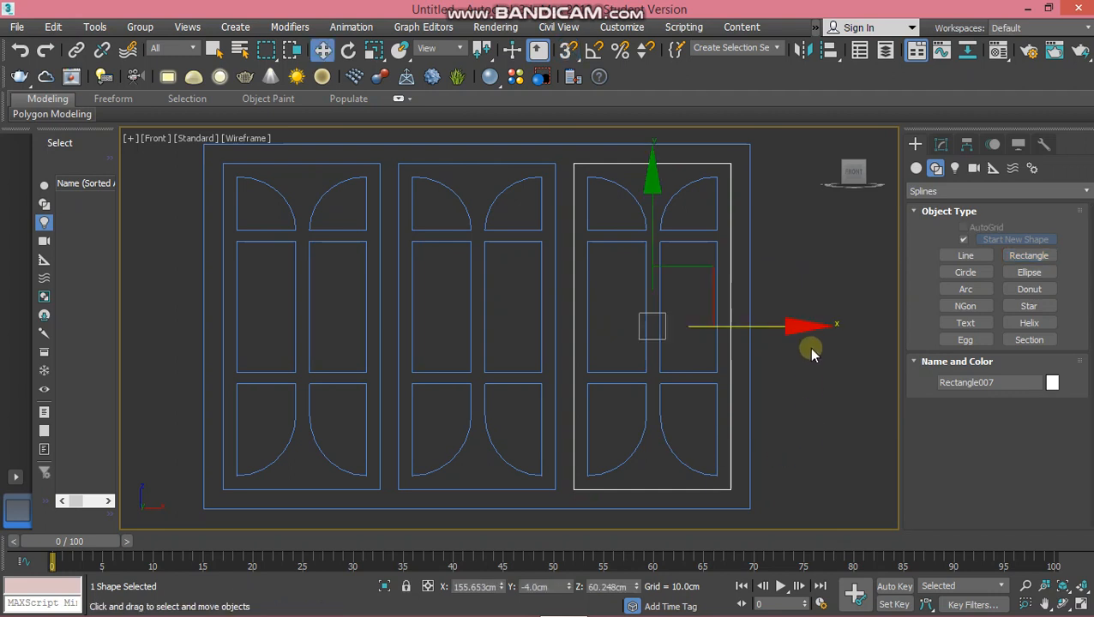
# - Attach the three new frame rectangles to the large enclosing rectangle's editable spline
pyautogui.click(750, 249)
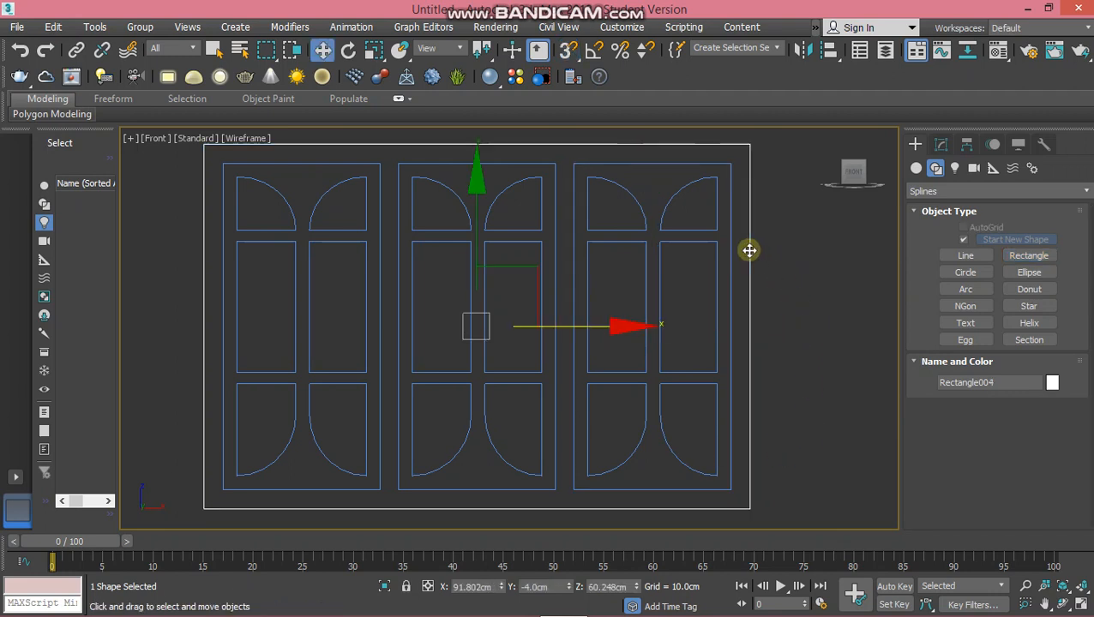
pyautogui.rightClick(744, 247)
pyautogui.click(730, 274)
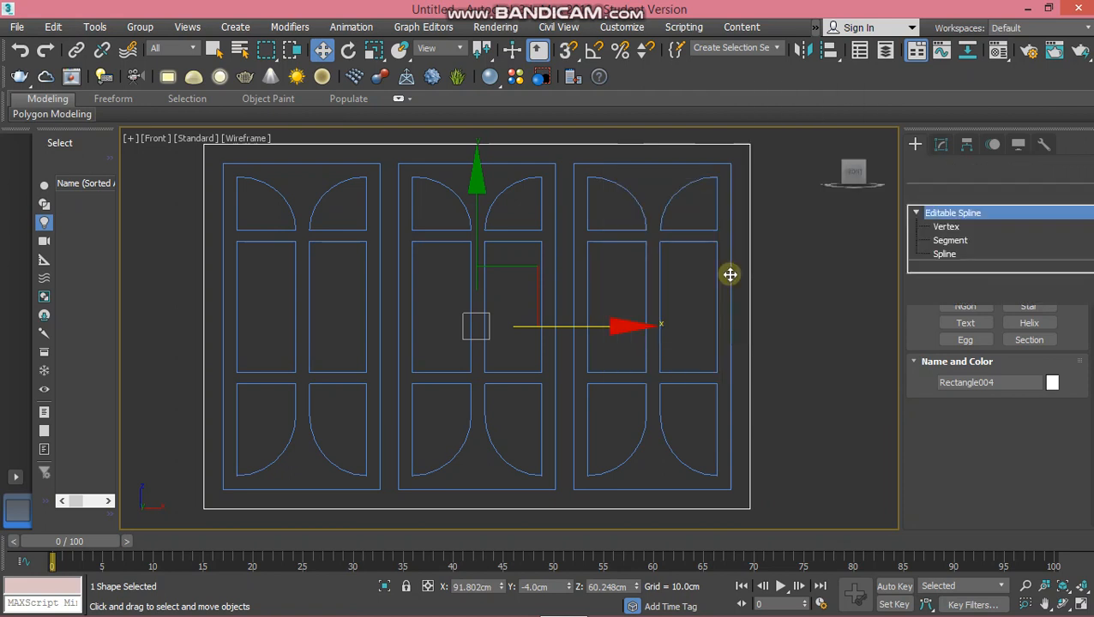
pyautogui.click(731, 275)
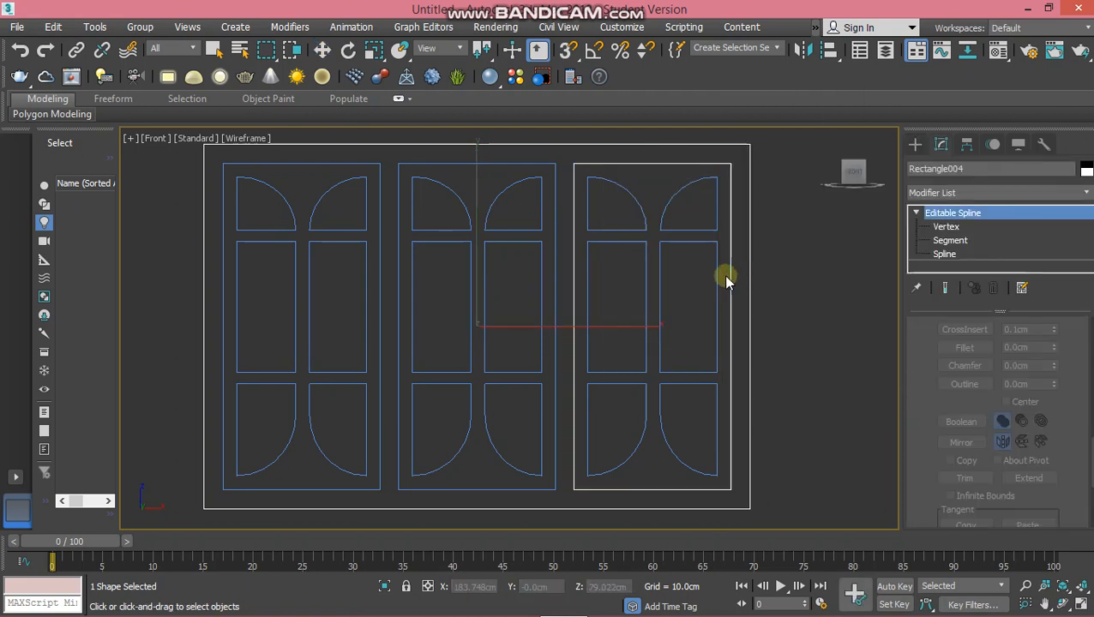
pyautogui.click(555, 270)
pyautogui.click(381, 272)
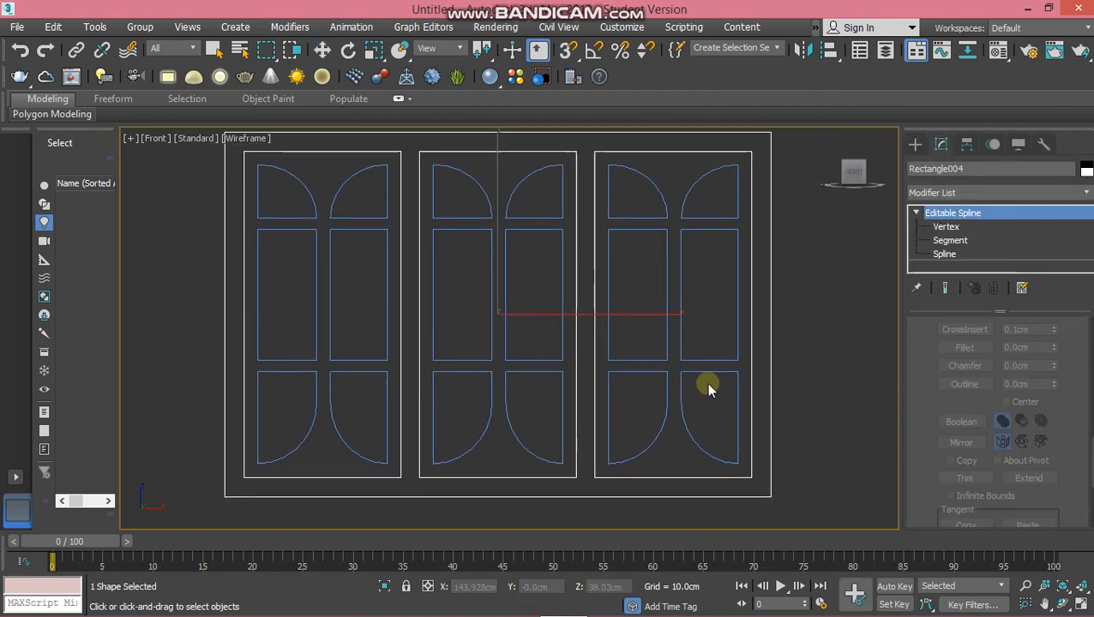
# - Apply an Extrude modifier to the combined outer frame spline with an amount of 8 cm
pyautogui.click(983, 196)
pyautogui.scroll(-10, 977, 201)
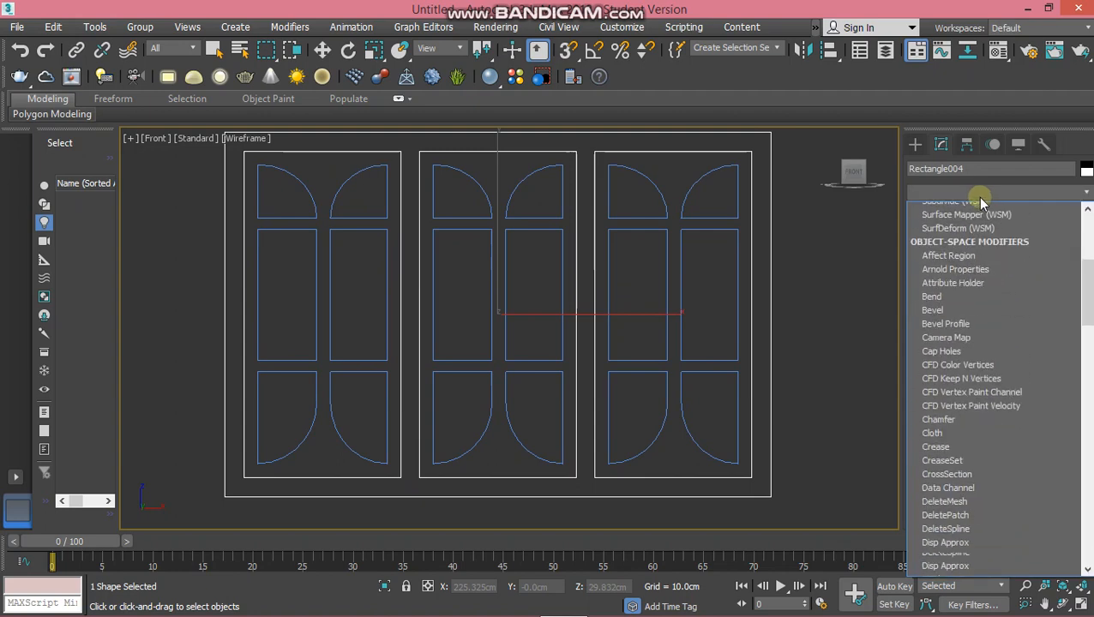
pyautogui.click(958, 277)
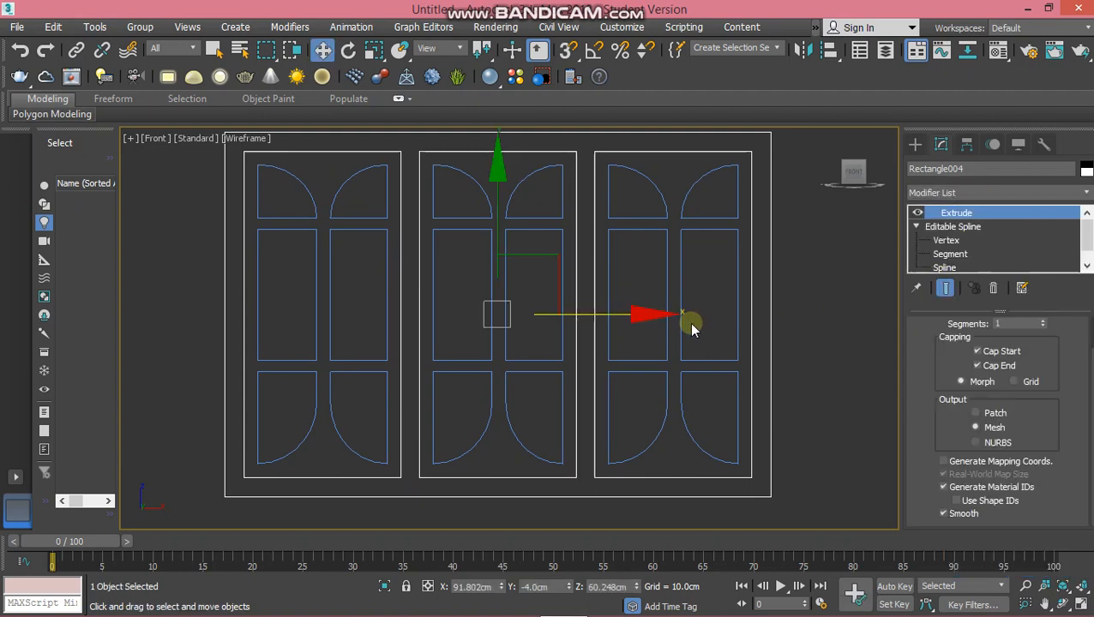
pyautogui.moveTo(688, 323); pyautogui.dragTo(553, 379, button='middle')
pyautogui.press('t')
pyautogui.scroll(2, 588, 358)
pyautogui.moveTo(1091, 358); pyautogui.dragTo(1089, 320)
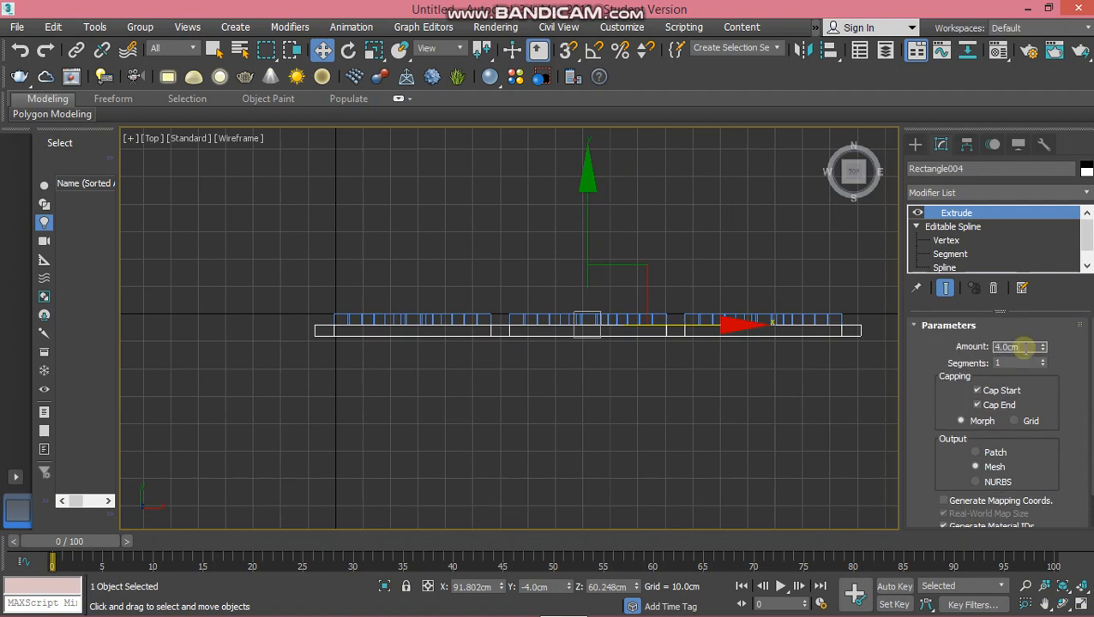
pyautogui.moveTo(1024, 346); pyautogui.dragTo(937, 348)
pyautogui.write('8')
pyautogui.press('Return')
# - Move the extruded outer frame in depth to a Y position of about 3.92 cm so it overlaps the panels
pyautogui.moveTo(657, 283); pyautogui.dragTo(651, 298, button='middle')
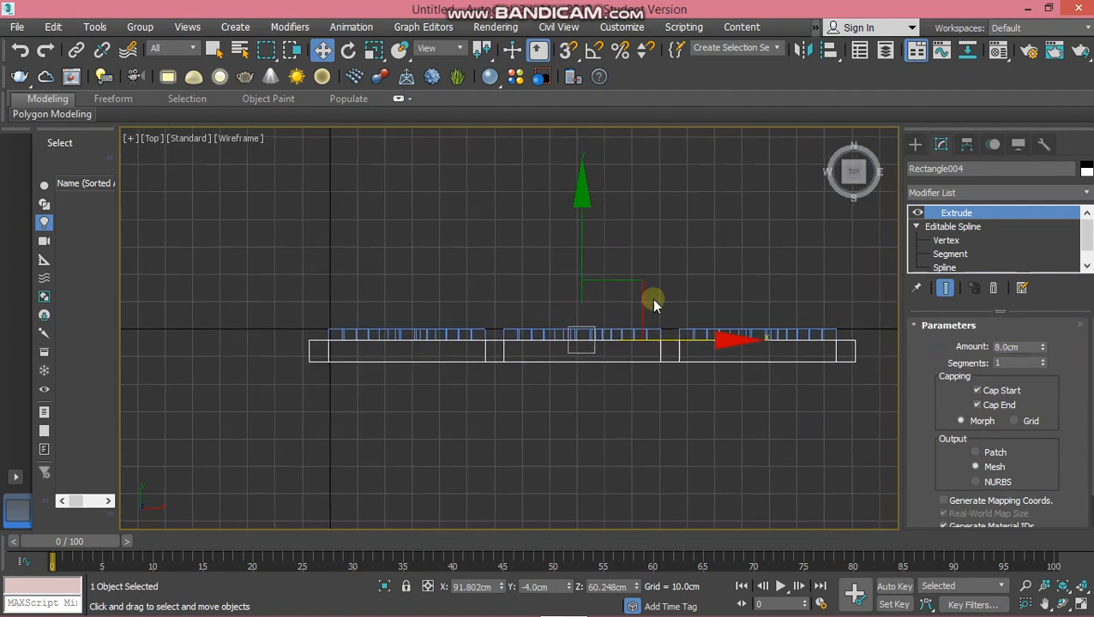
pyautogui.moveTo(584, 203); pyautogui.dragTo(589, 180)
pyautogui.press('f')
pyautogui.press('p')
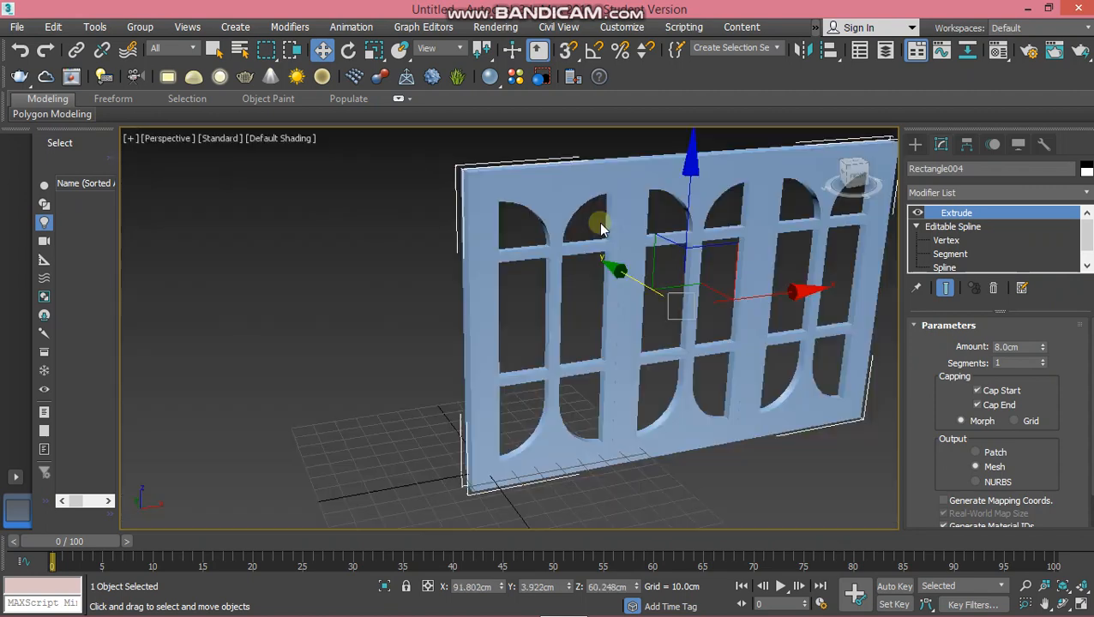
pyautogui.moveTo(567, 354)
pyautogui.keyDown('alt'); pyautogui.mouseDown(button='middle')
pyautogui.moveTo(541, 366)
pyautogui.moveTo(560, 395)
pyautogui.moveTo(567, 390)
pyautogui.moveTo(549, 398)
pyautogui.moveTo(693, 410)
pyautogui.moveTo(637, 415)
pyautogui.moveTo(530, 395)
pyautogui.mouseUp(button='middle'); pyautogui.keyUp('alt')
pyautogui.scroll(3, 566, 389)
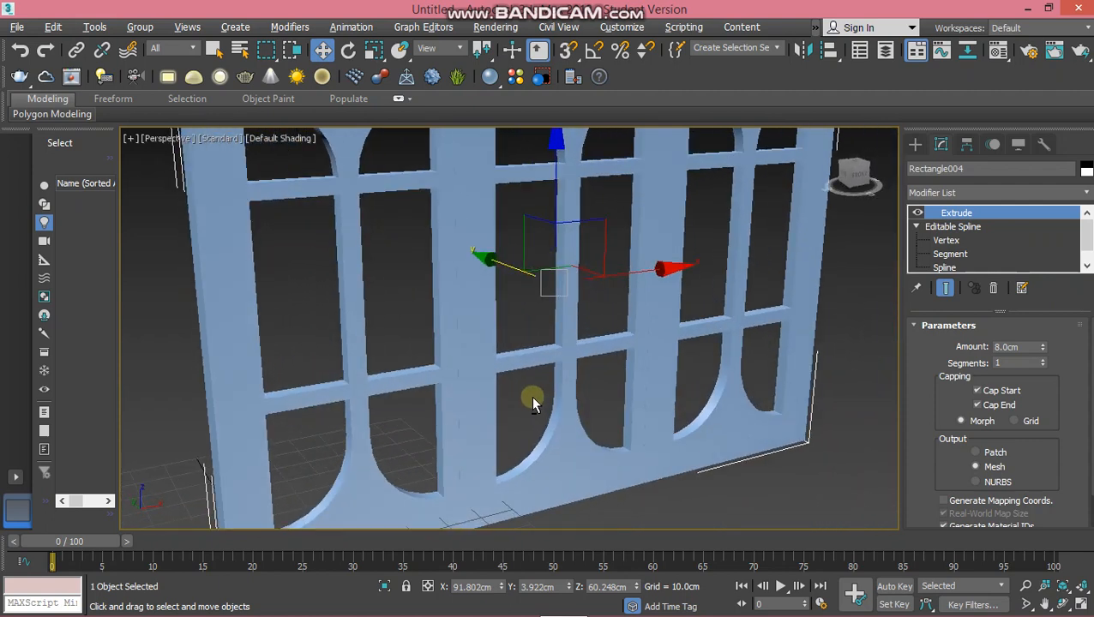
# - Draw a straight horizontal line about 191 cm long across all three panels, level with the tops of the upper arched openings
pyautogui.press('f')
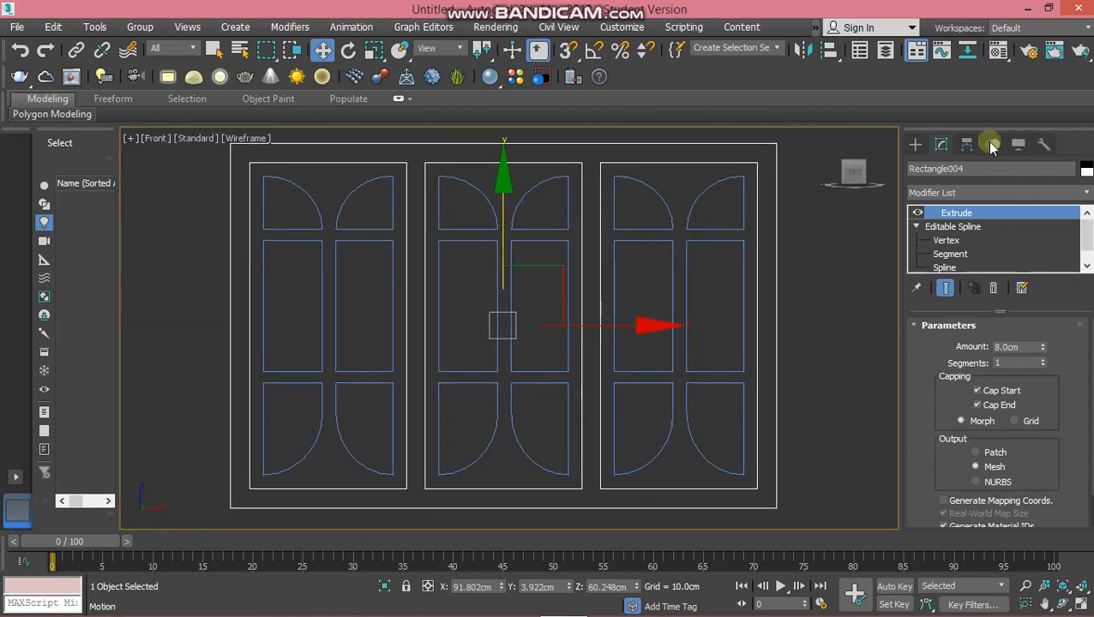
pyautogui.click(919, 146)
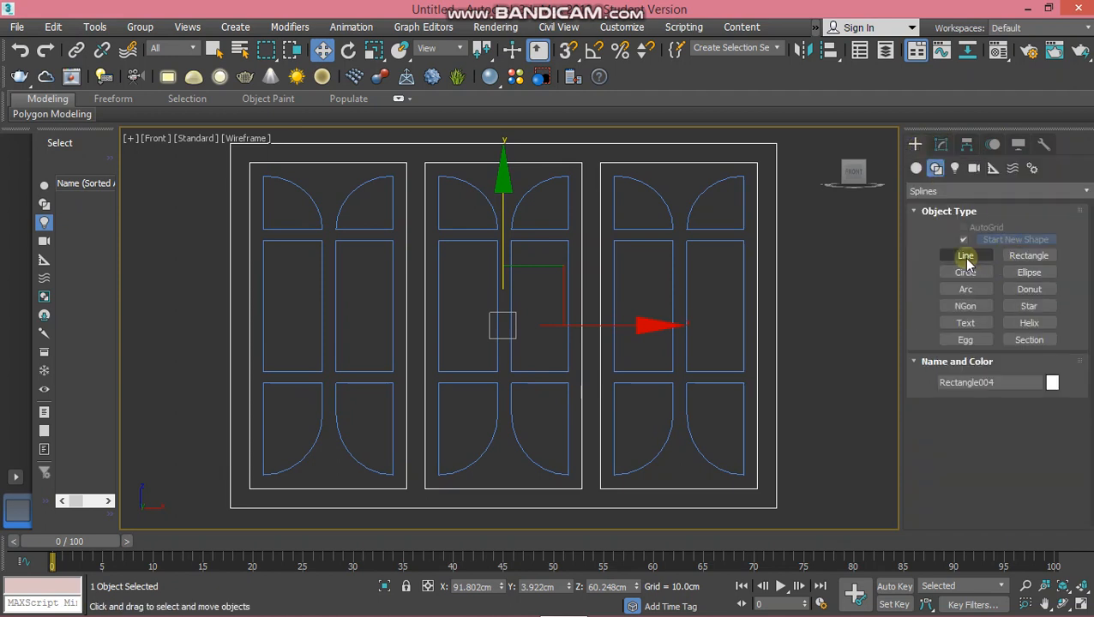
pyautogui.click(967, 256)
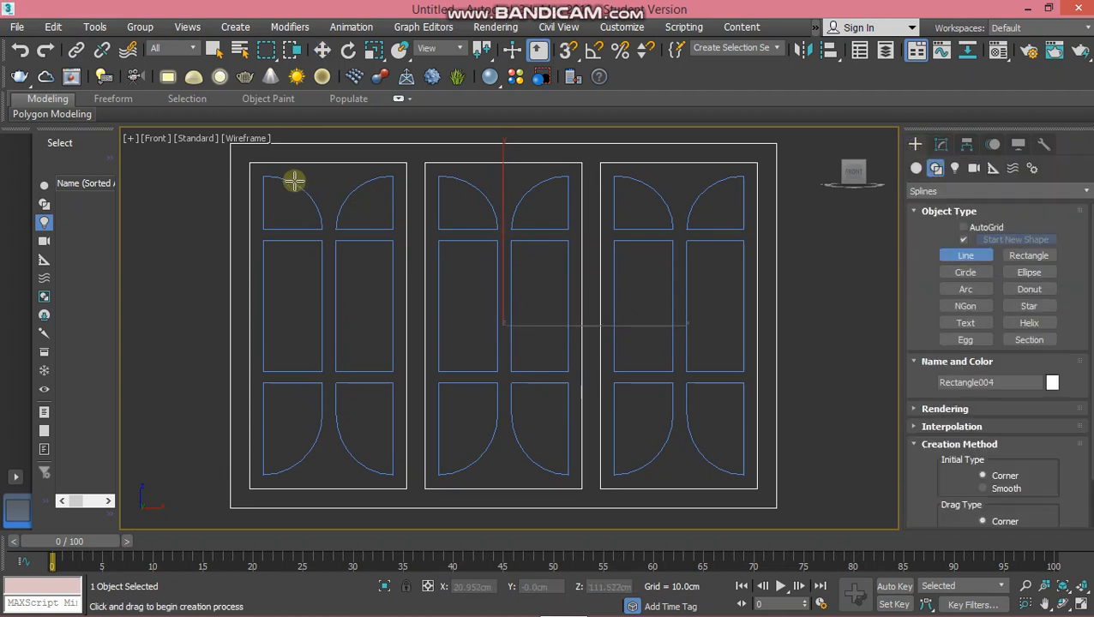
pyautogui.click(241, 175)
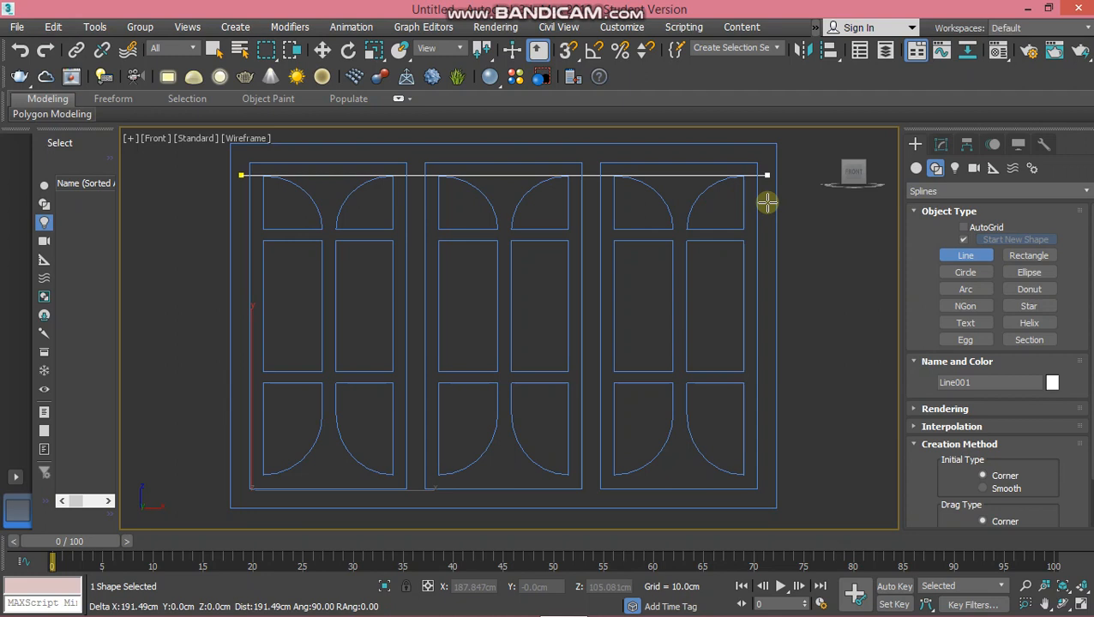
pyautogui.click(767, 201)
pyautogui.rightClick(767, 201)
# - Enable the horizontal line in both the renderer and the viewport
pyautogui.click(941, 144)
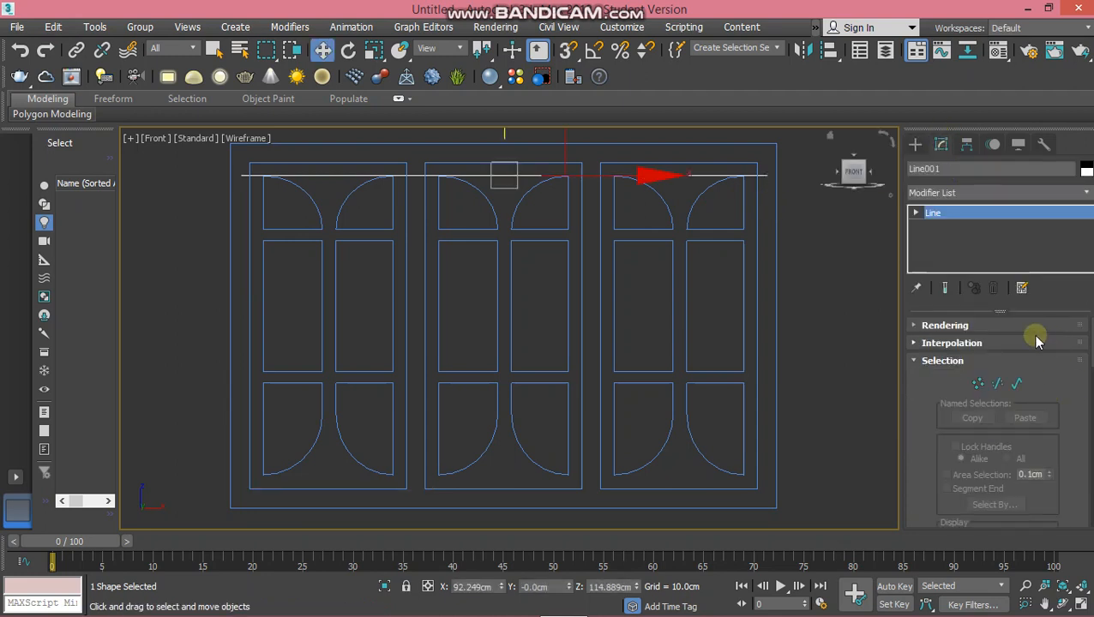
pyautogui.click(986, 326)
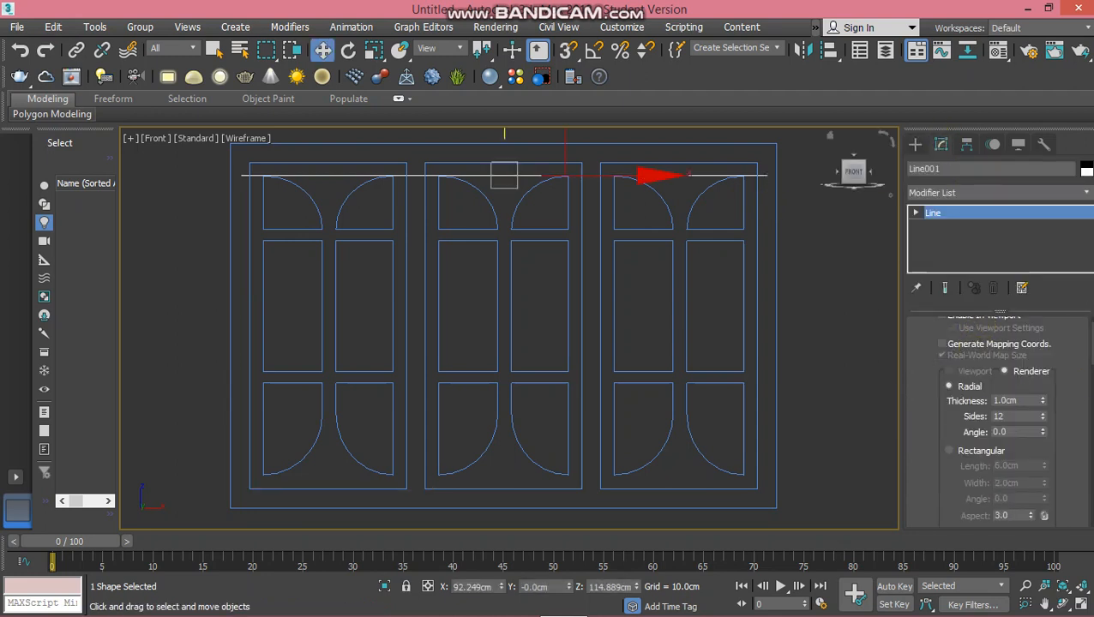
pyautogui.scroll(2, 1012, 343)
pyautogui.click(943, 342)
pyautogui.click(952, 355)
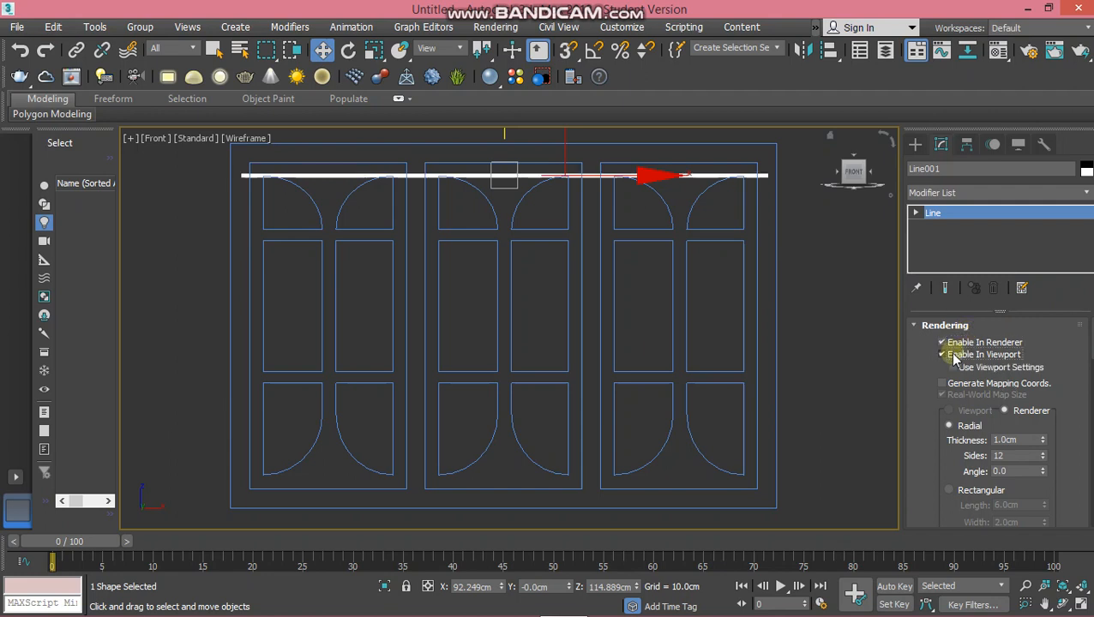
# - Move the horizontal bar in depth to a Y position of about 1.87 cm, inside the outer frame
pyautogui.press('t')
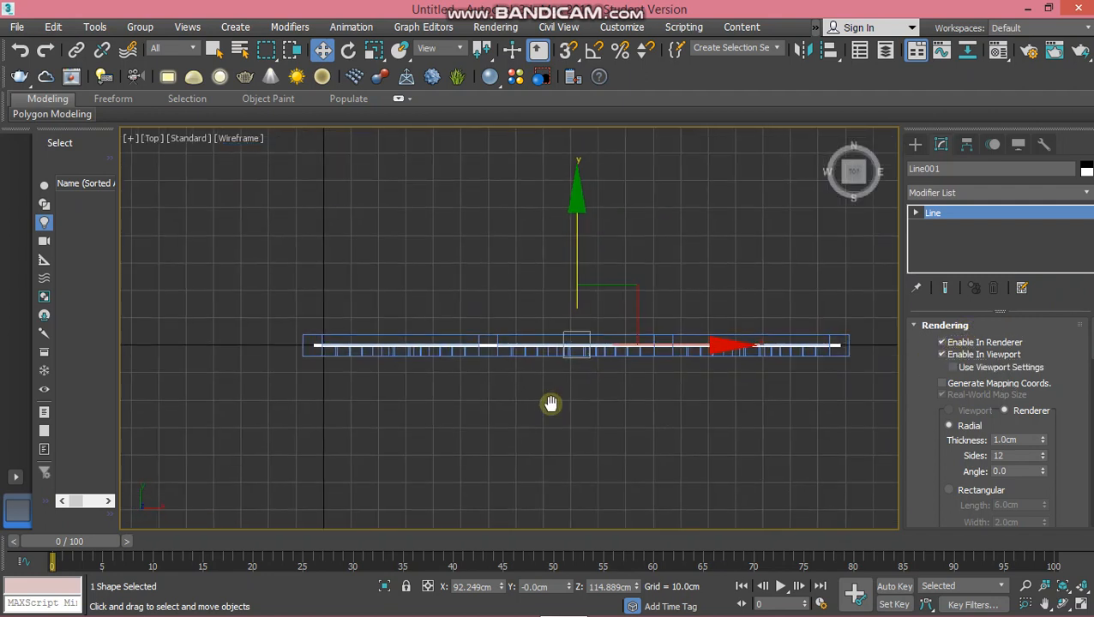
pyautogui.scroll(2, 552, 406)
pyautogui.moveTo(584, 187); pyautogui.dragTo(582, 182)
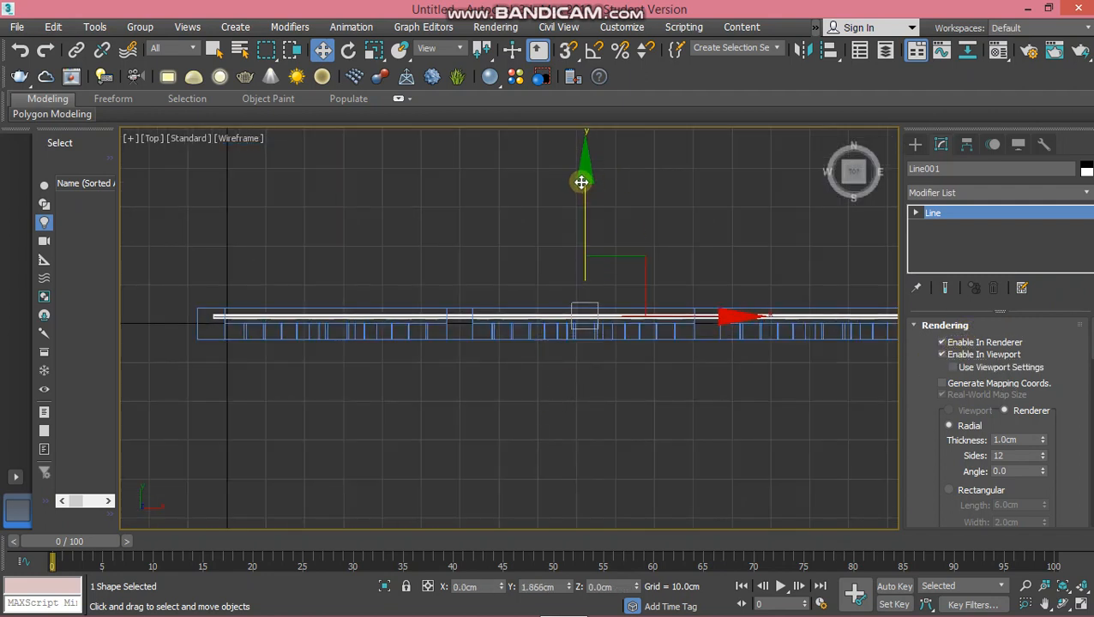
# - Clone the horizontal bar downward as 25 copies spaced about 4.2 cm apart
pyautogui.press('f')
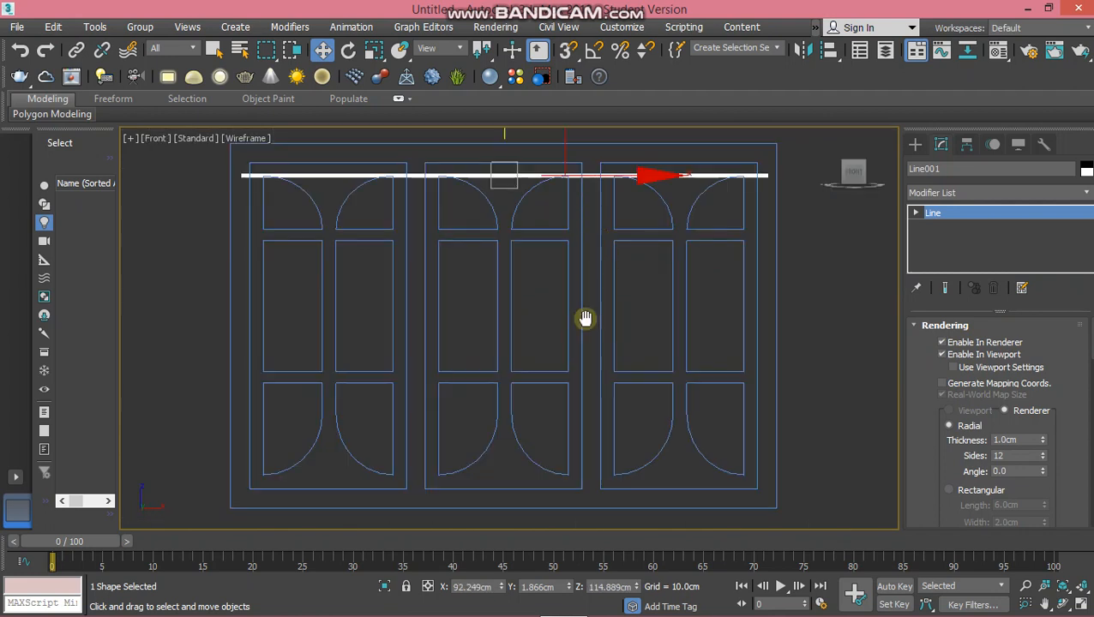
pyautogui.scroll(-3, 585, 319)
pyautogui.moveTo(535, 147)
pyautogui.mouseDown()
pyautogui.moveTo(535, 156)
pyautogui.moveTo(536, 144)
pyautogui.mouseUp()
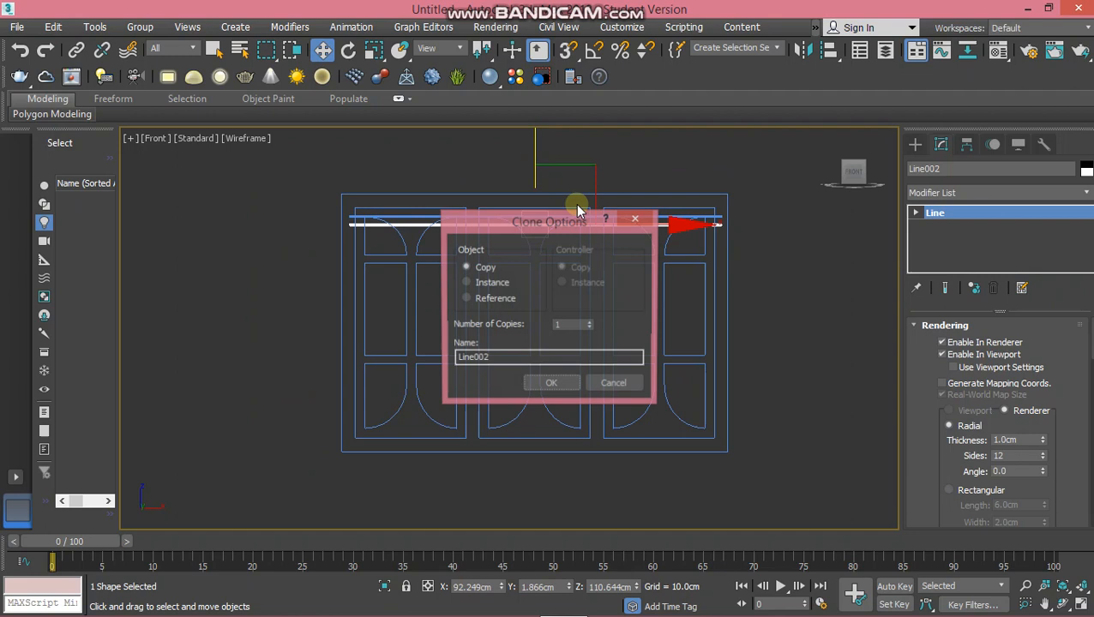
pyautogui.doubleClick(576, 325)
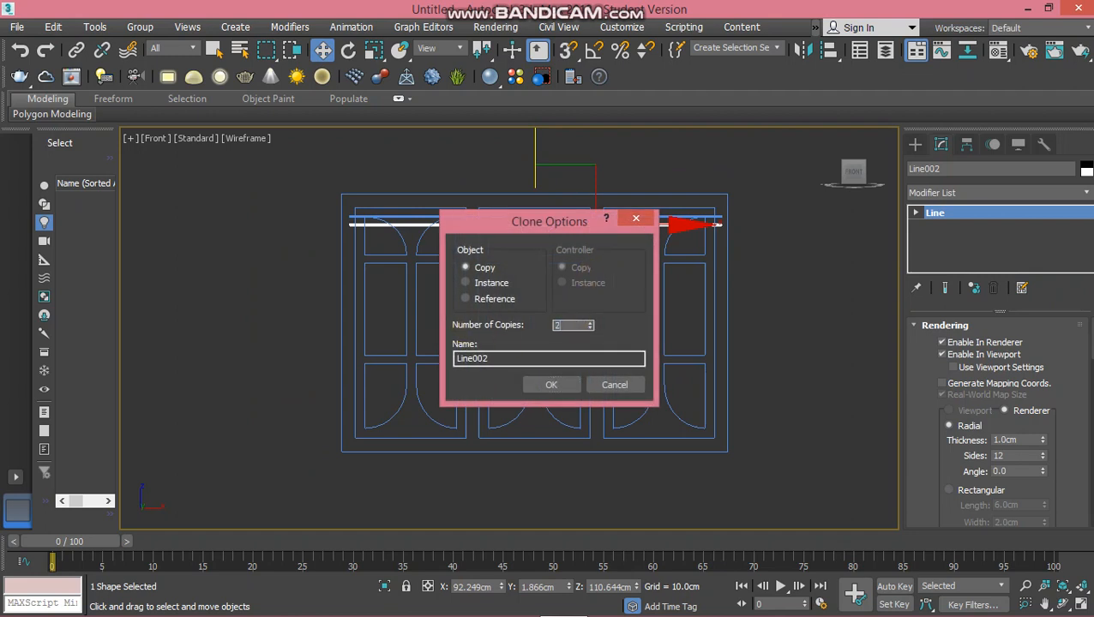
pyautogui.click(557, 385)
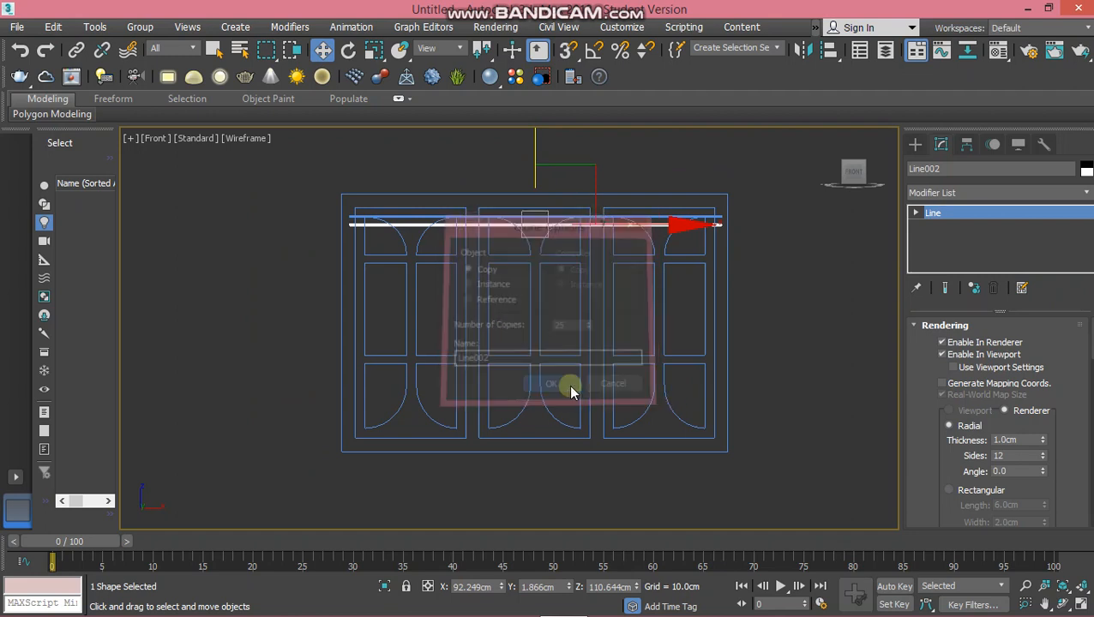
# - Copy the lowest bar once more about 3.7 cm below it, then deselect everything in the perspective view
pyautogui.moveTo(608, 366); pyautogui.dragTo(607, 330, button='middle')
pyautogui.scroll(2, 605, 332)
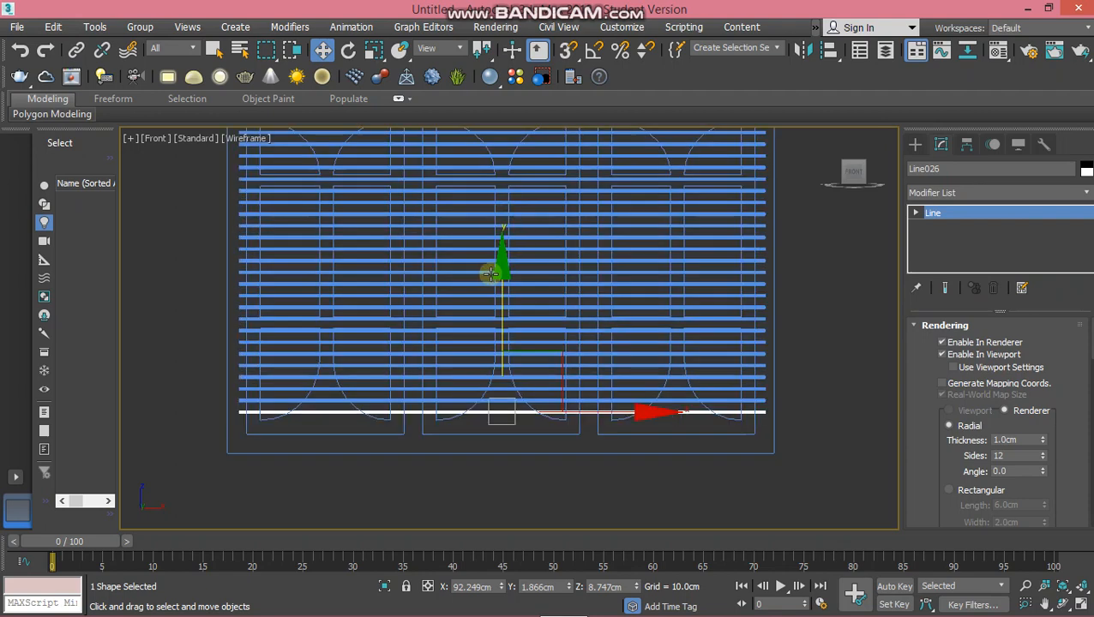
pyautogui.keyDown('shift'); pyautogui.moveTo(495, 272); pyautogui.dragTo(505, 284); pyautogui.keyUp('shift')
pyautogui.click(558, 382)
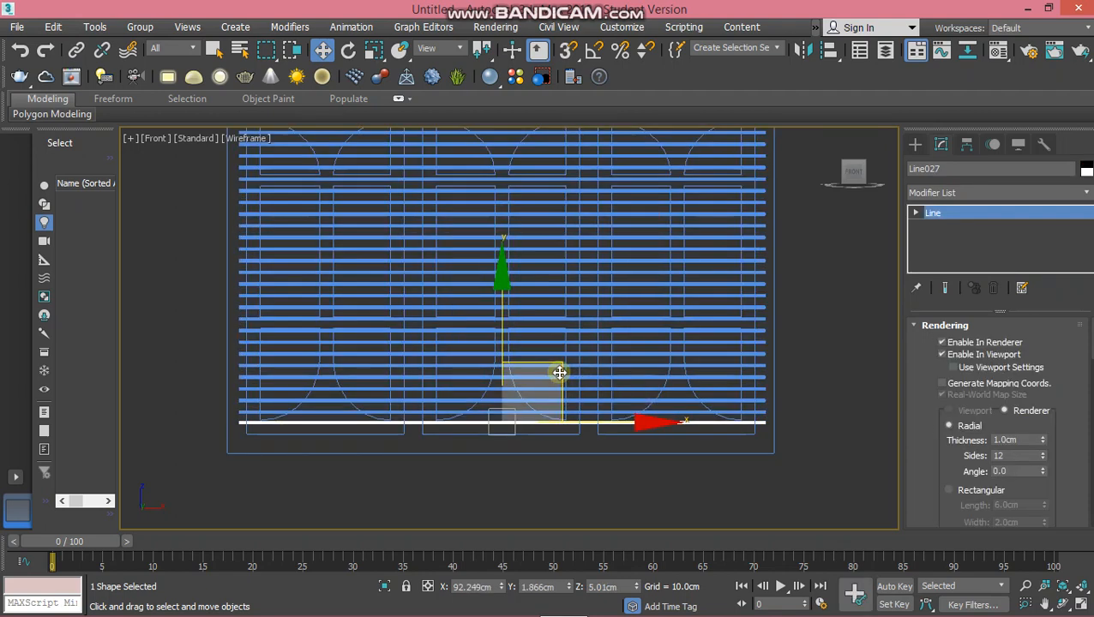
pyautogui.press('p')
pyautogui.scroll(-3, 559, 385)
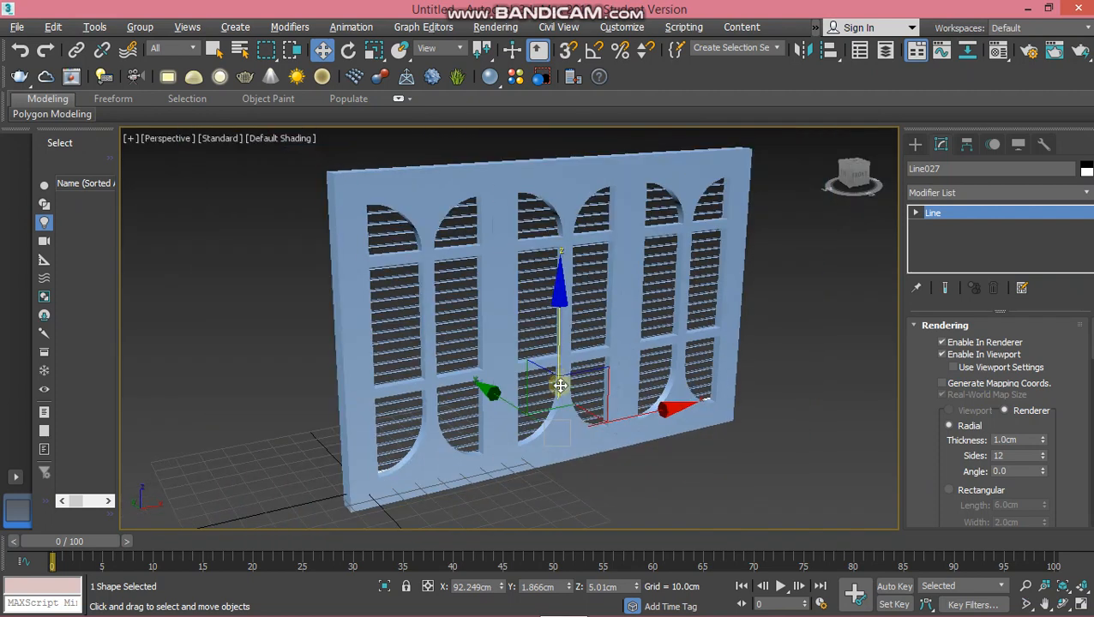
pyautogui.click(675, 448)
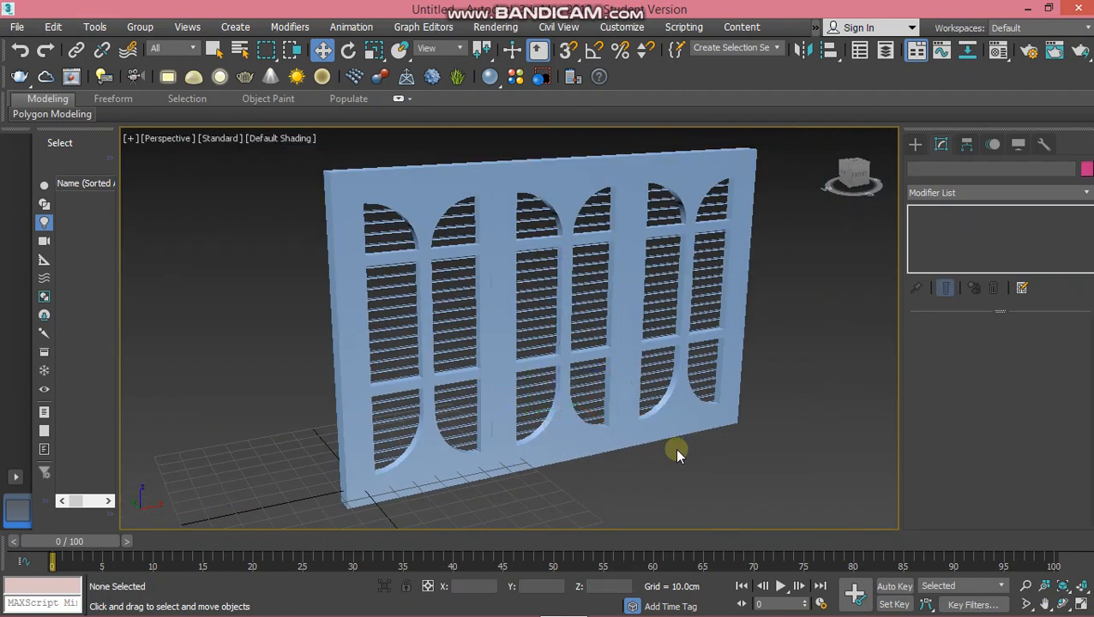
# - Isolate the leftmost arched panel in the front view
pyautogui.press('f')
pyautogui.scroll(-1, 511, 341)
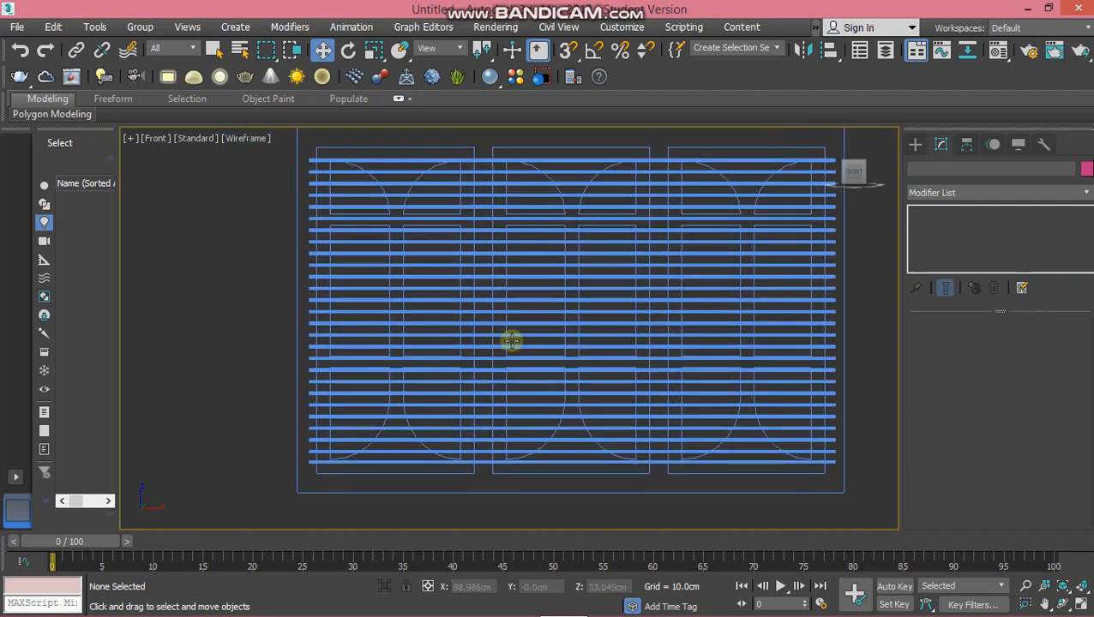
pyautogui.moveTo(460, 171); pyautogui.dragTo(491, 182, button='middle')
pyautogui.click(484, 155)
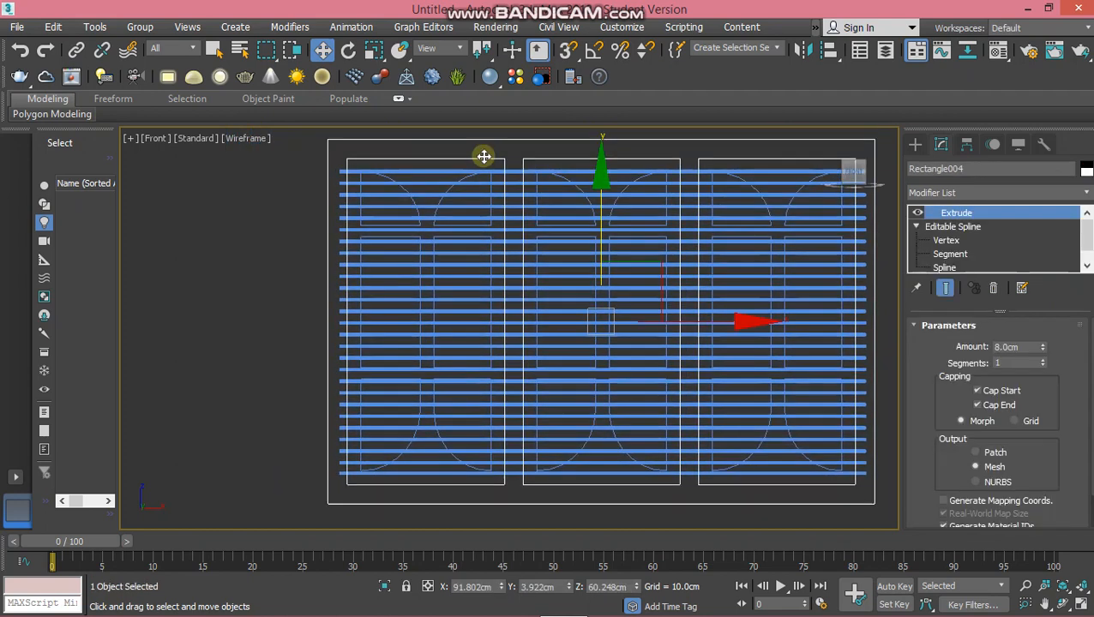
pyautogui.click(442, 200)
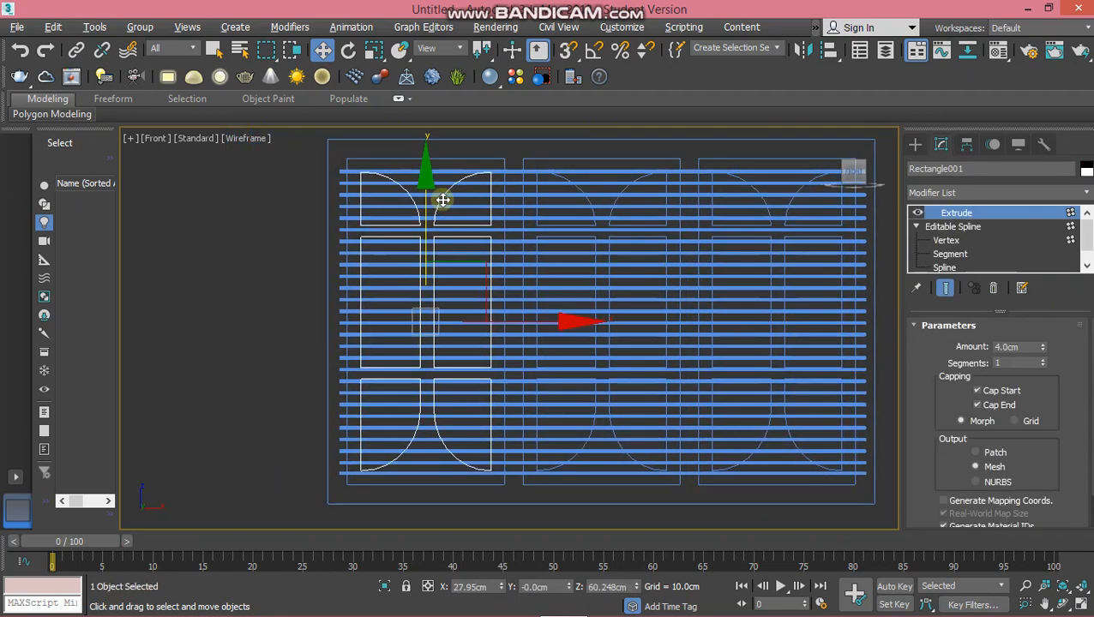
pyautogui.hotkey('alt', 'q')
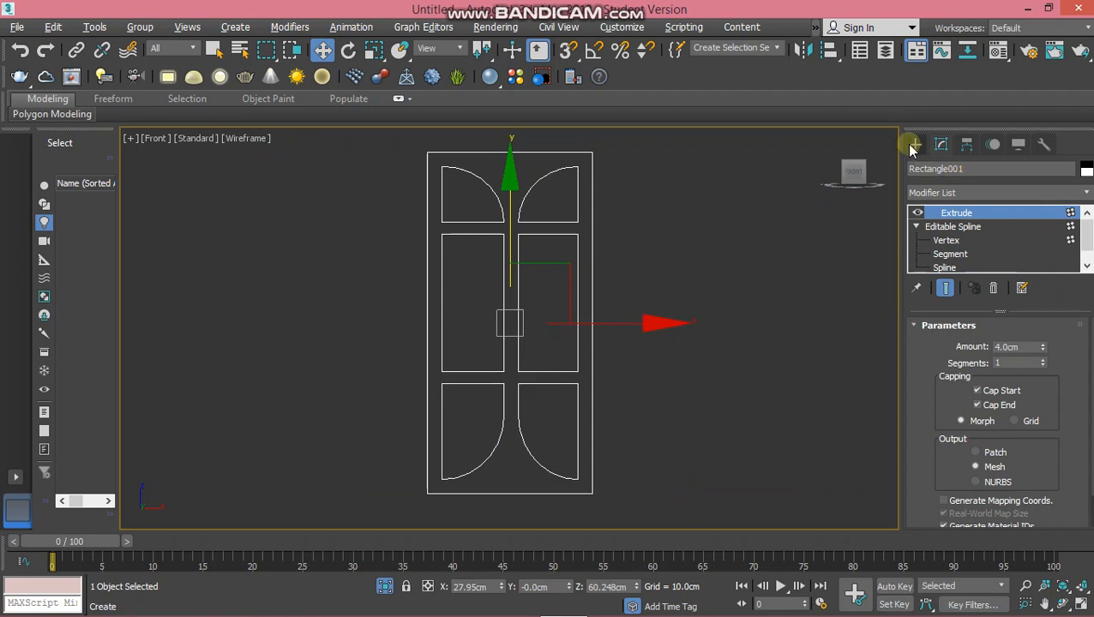
# - Draw a plane about 114 cm long and 52 cm wide over the isolated panel, covering all its openings
pyautogui.click(914, 145)
pyautogui.click(917, 168)
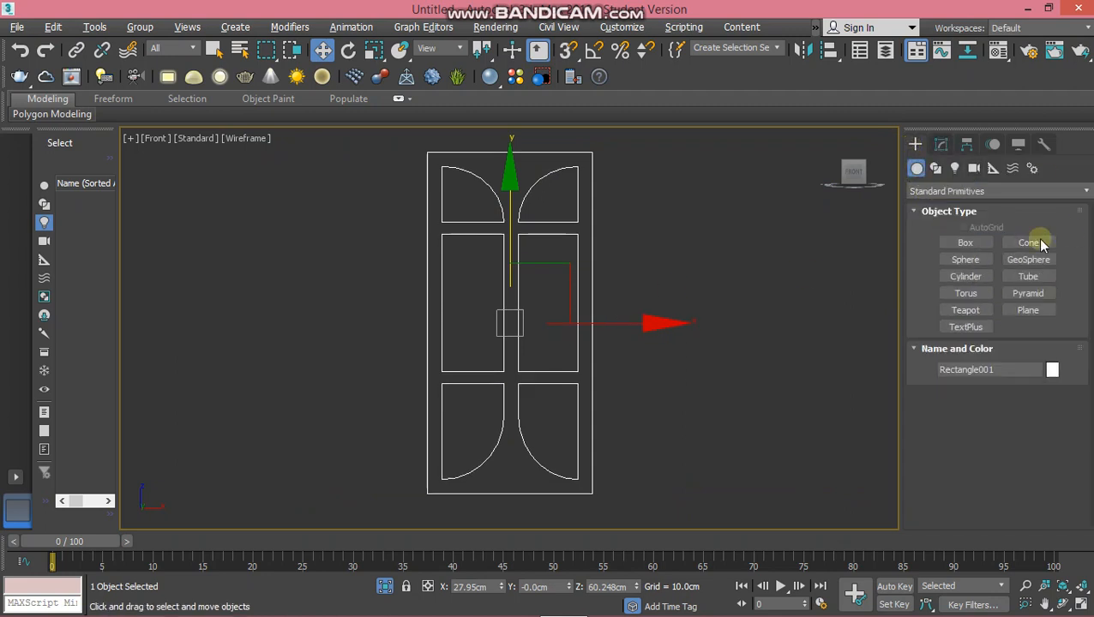
pyautogui.click(1028, 311)
pyautogui.click(435, 156)
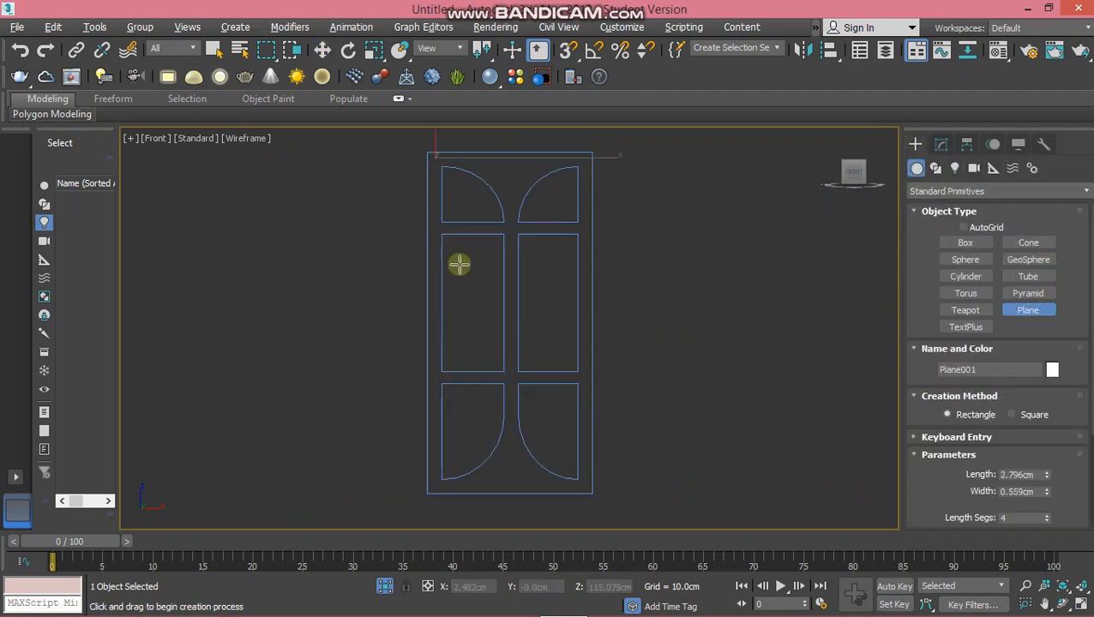
pyautogui.moveTo(460, 264); pyautogui.dragTo(585, 485)
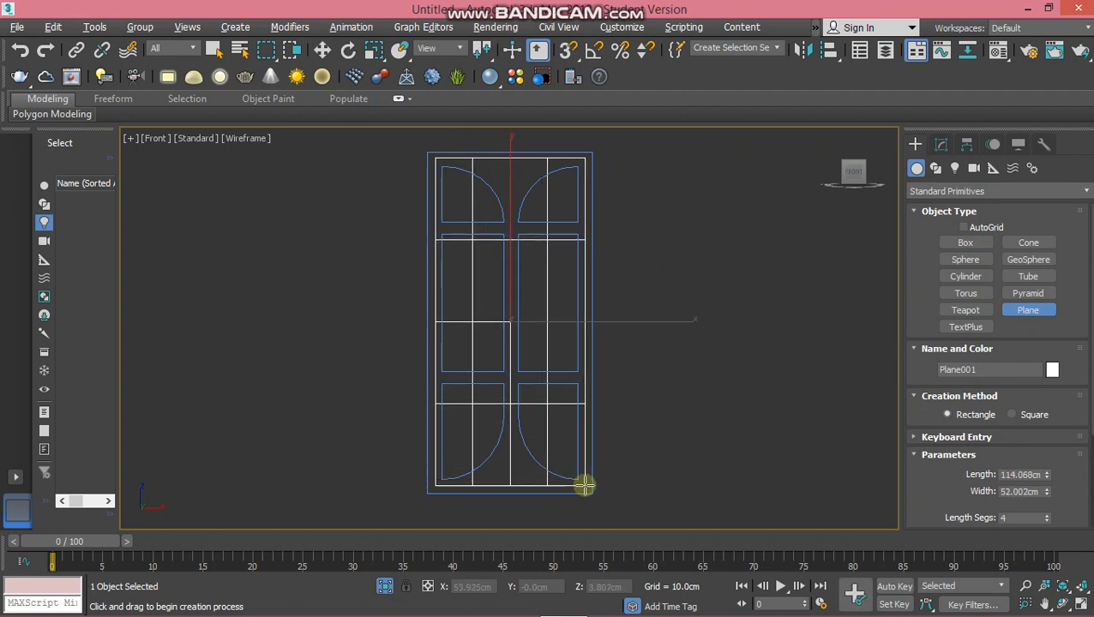
# - Move the plane in depth to a Y position of about -2.48 cm, inside the panel's thickness
pyautogui.press('t')
pyautogui.moveTo(489, 356); pyautogui.dragTo(539, 360, button='middle')
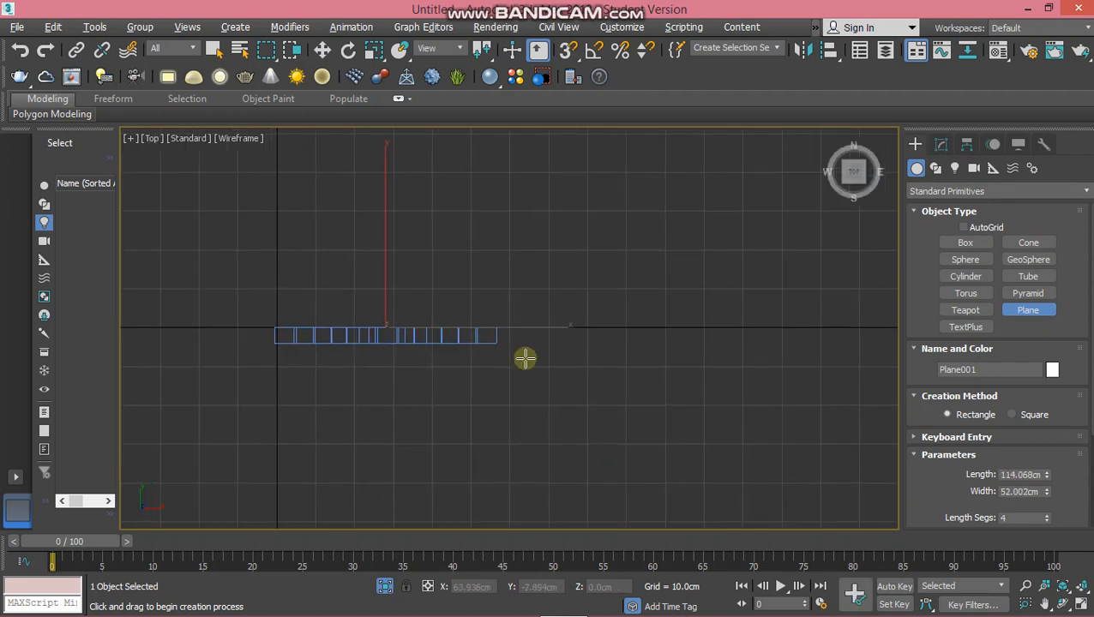
pyautogui.press('w')
pyautogui.moveTo(384, 187); pyautogui.dragTo(385, 198)
pyautogui.press('f')
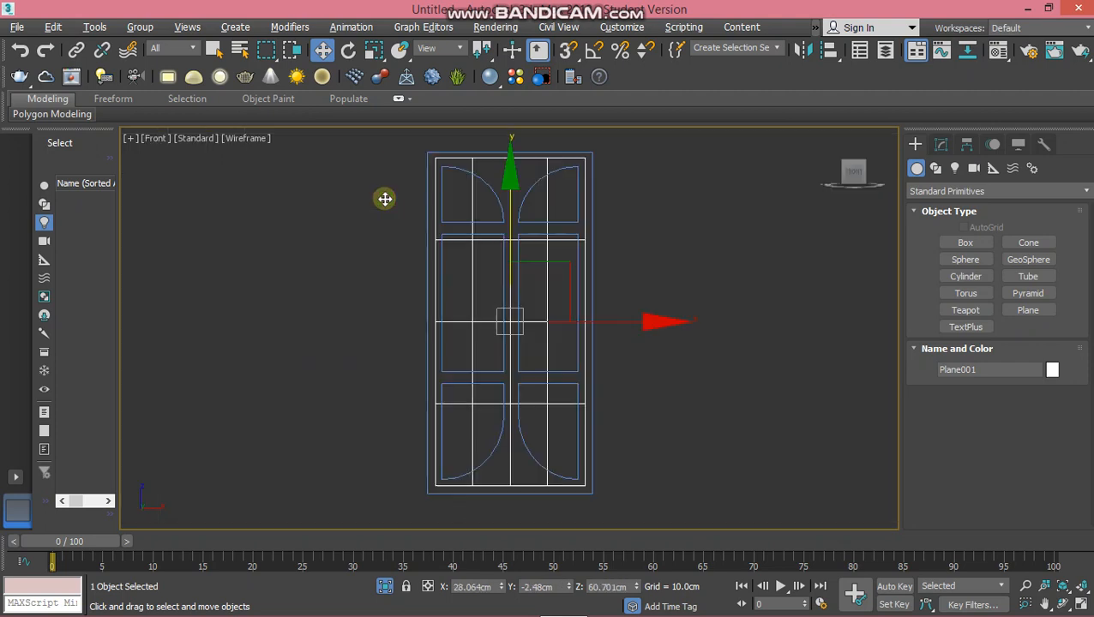
# - Change the plane's object color to magenta so it contrasts with the panel frame
pyautogui.press('p')
pyautogui.keyDown('alt'); pyautogui.moveTo(540, 364); pyautogui.dragTo(553, 381, button='middle'); pyautogui.keyUp('alt')
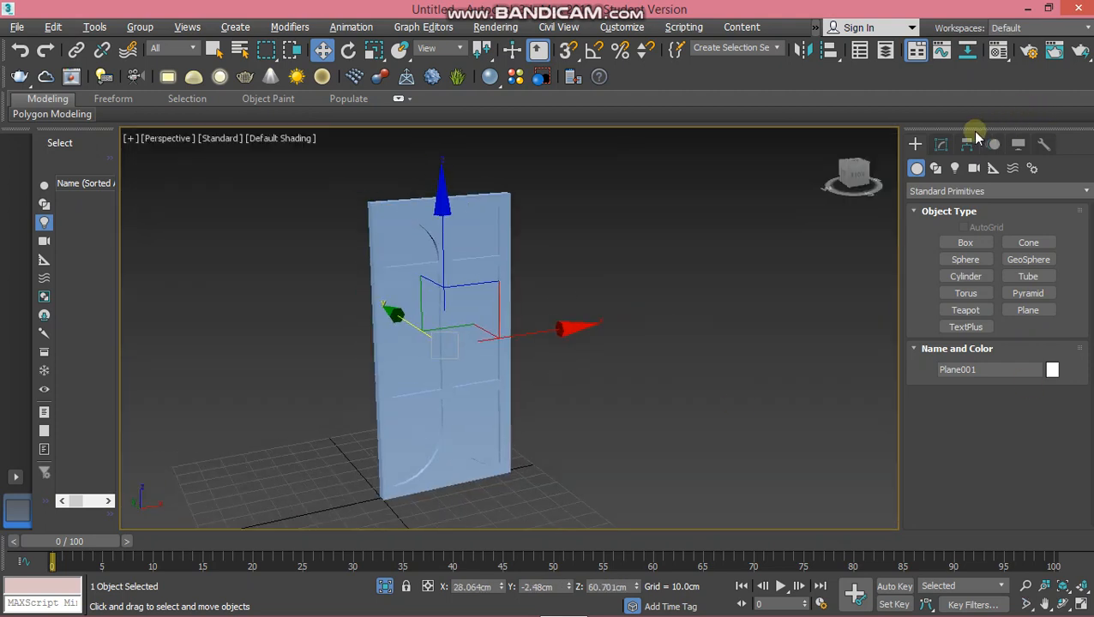
pyautogui.click(940, 143)
pyautogui.click(1086, 171)
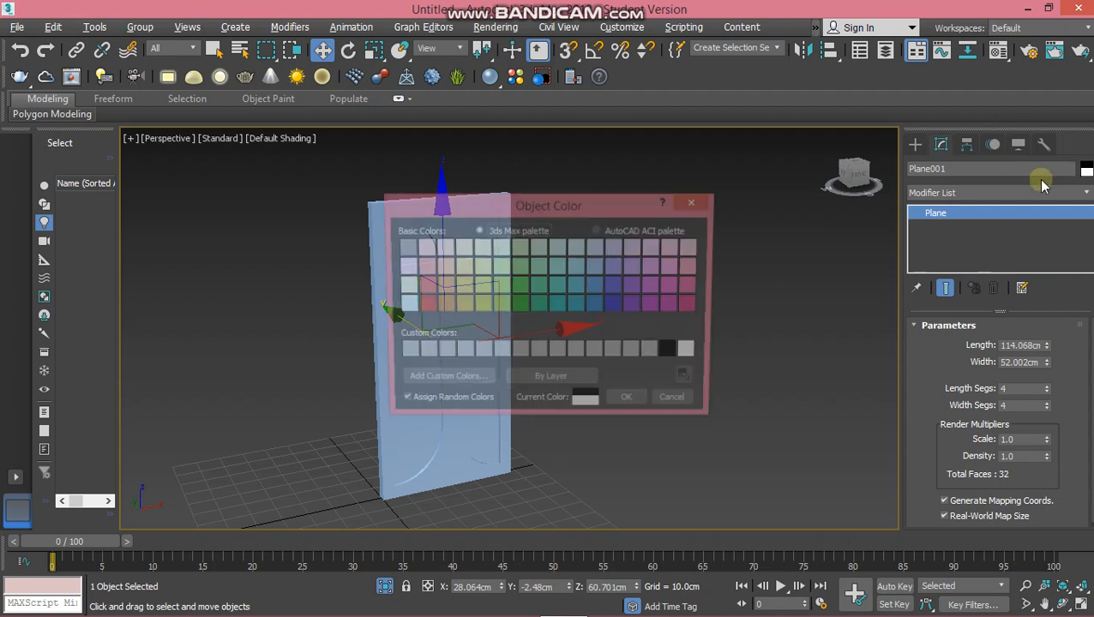
pyautogui.click(664, 306)
pyautogui.click(631, 403)
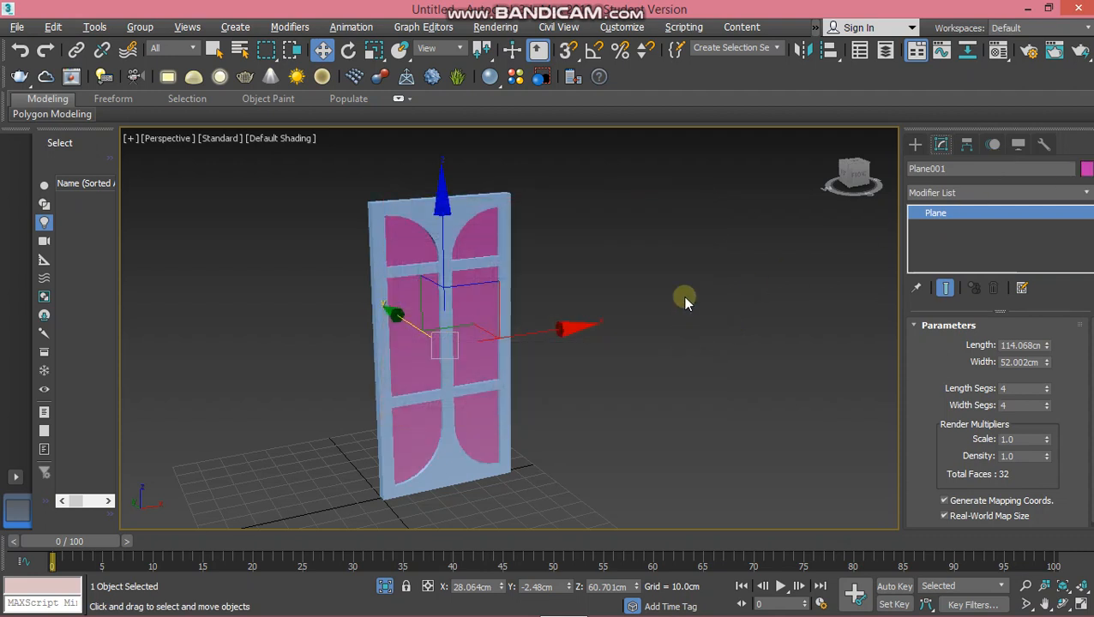
# - Group the panel frame with its plane, end the isolation, and deselect everything in the perspective view
pyautogui.click(684, 296)
pyautogui.moveTo(566, 382); pyautogui.dragTo(317, 214)
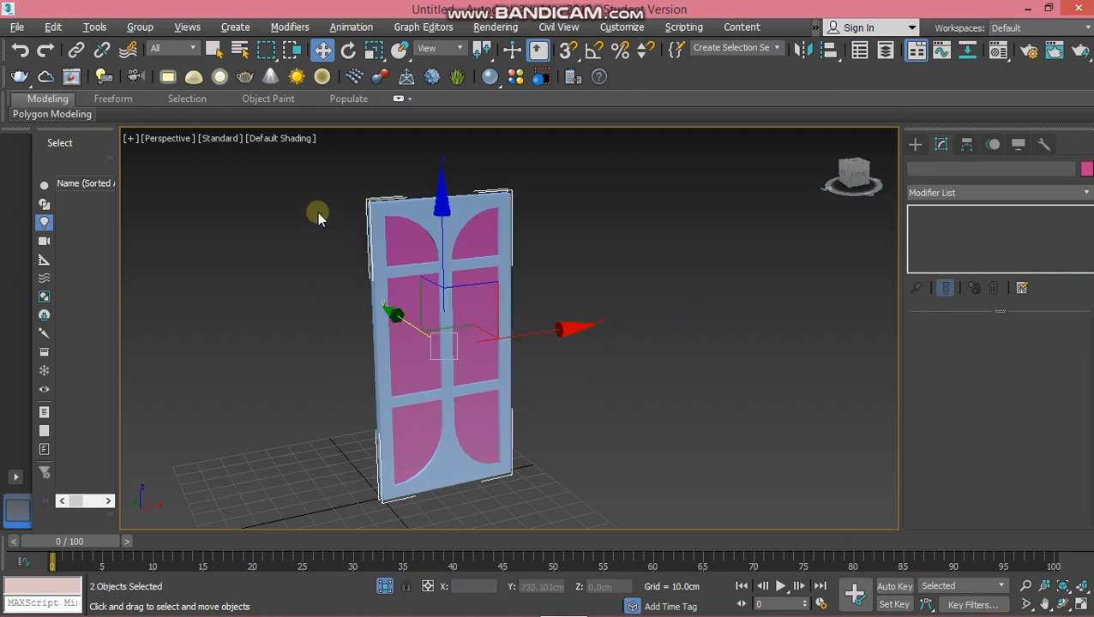
pyautogui.click(140, 26)
pyautogui.click(146, 52)
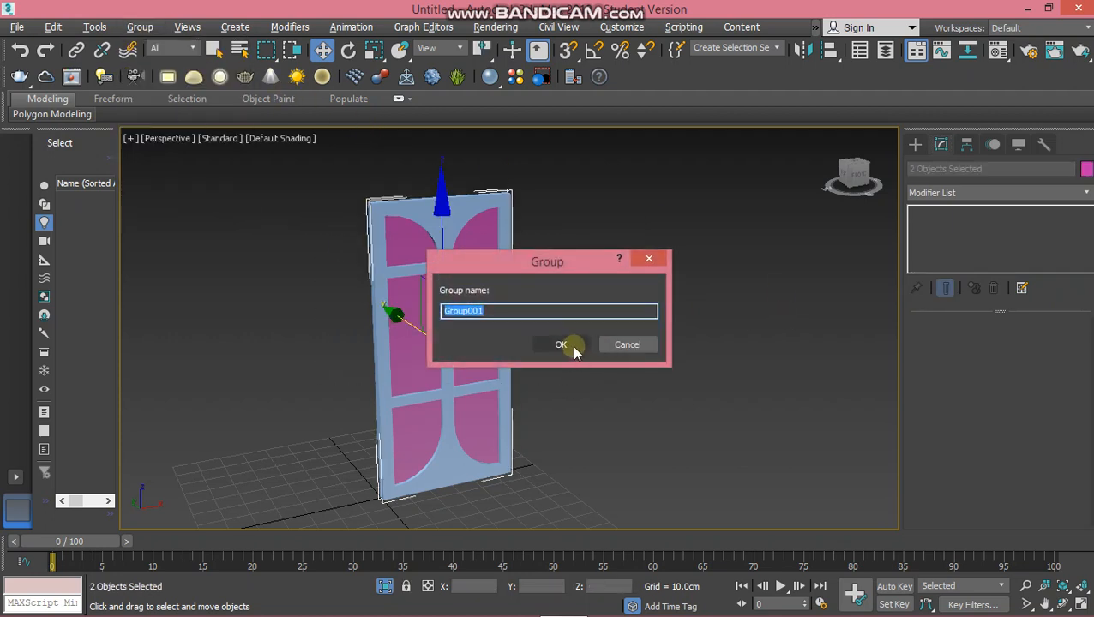
pyautogui.click(566, 346)
pyautogui.click(385, 588)
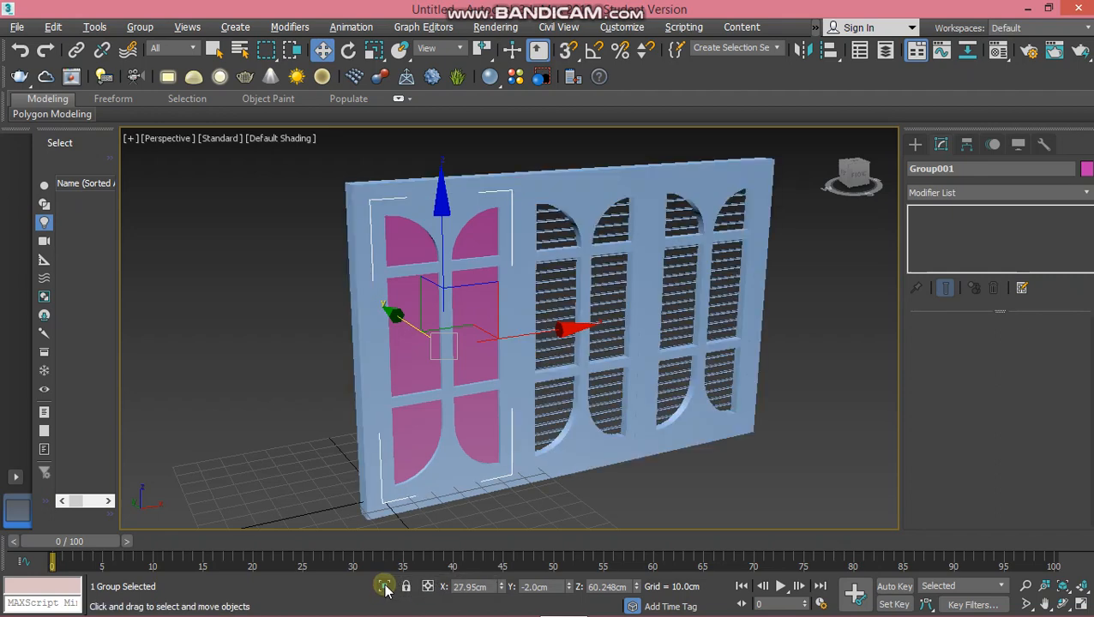
pyautogui.keyDown('alt'); pyautogui.moveTo(592, 466); pyautogui.dragTo(689, 475, button='middle'); pyautogui.keyUp('alt')
pyautogui.click(688, 476)
pyautogui.keyDown('alt'); pyautogui.moveTo(599, 442); pyautogui.dragTo(604, 449, button='middle'); pyautogui.keyUp('alt')
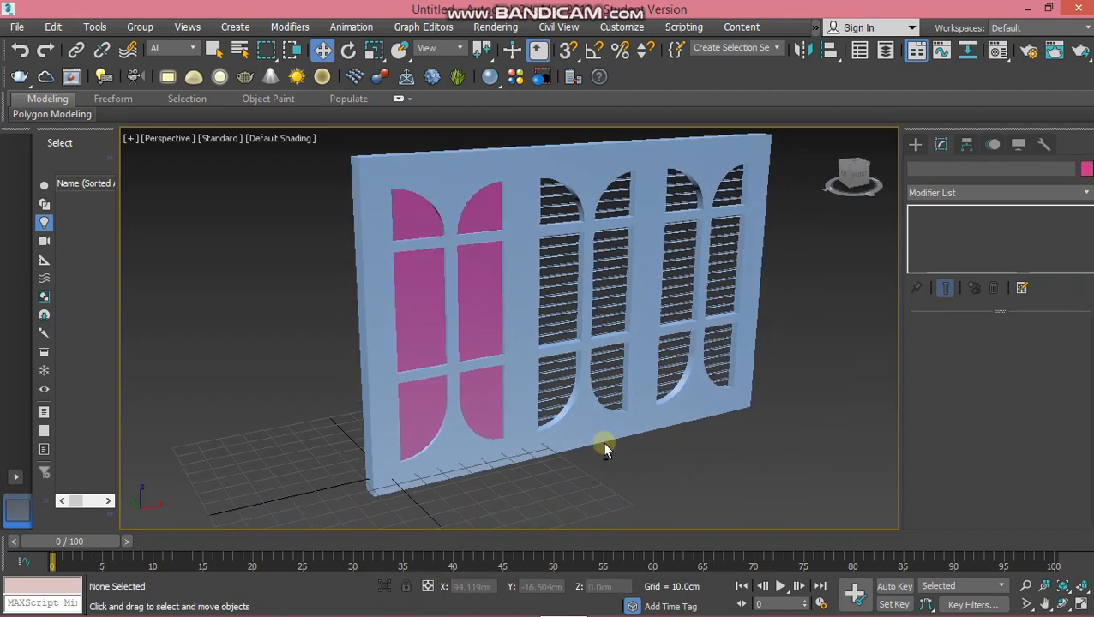
# - Move only the pivot of the leftmost panel group to its left edge, at an X position of about 0.56 cm
pyautogui.click(448, 363)
pyautogui.press('f')
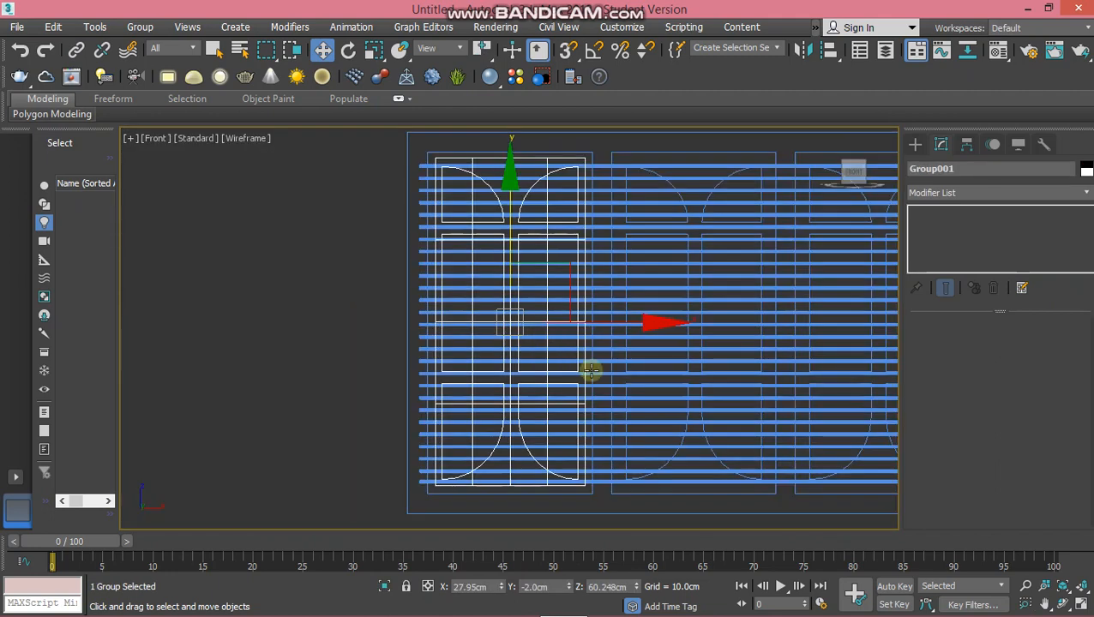
pyautogui.scroll(1, 572, 360)
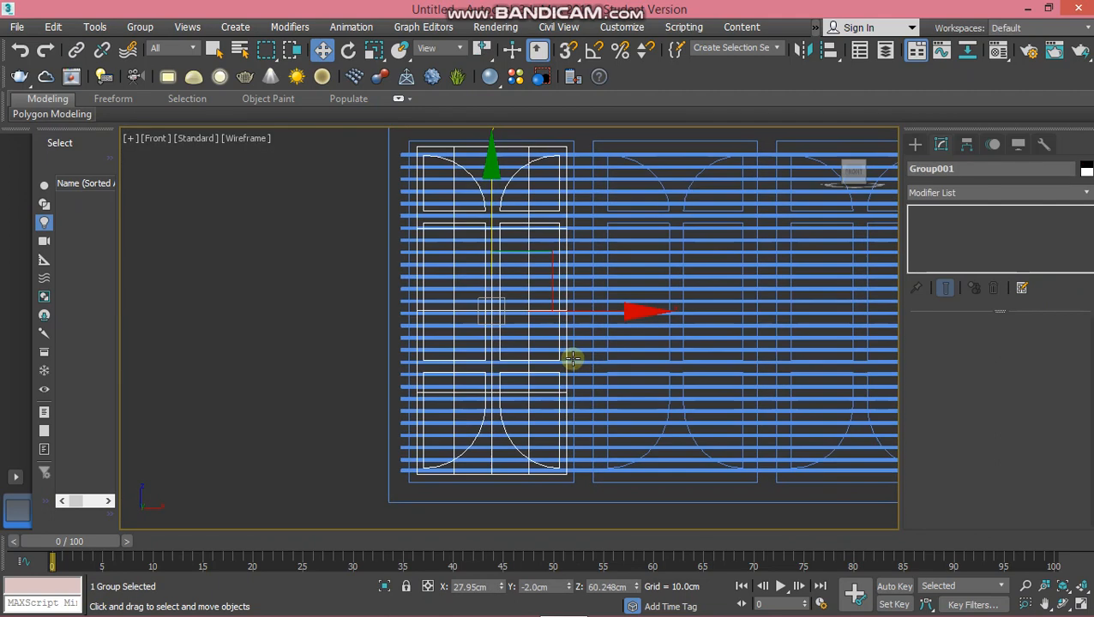
pyautogui.click(966, 144)
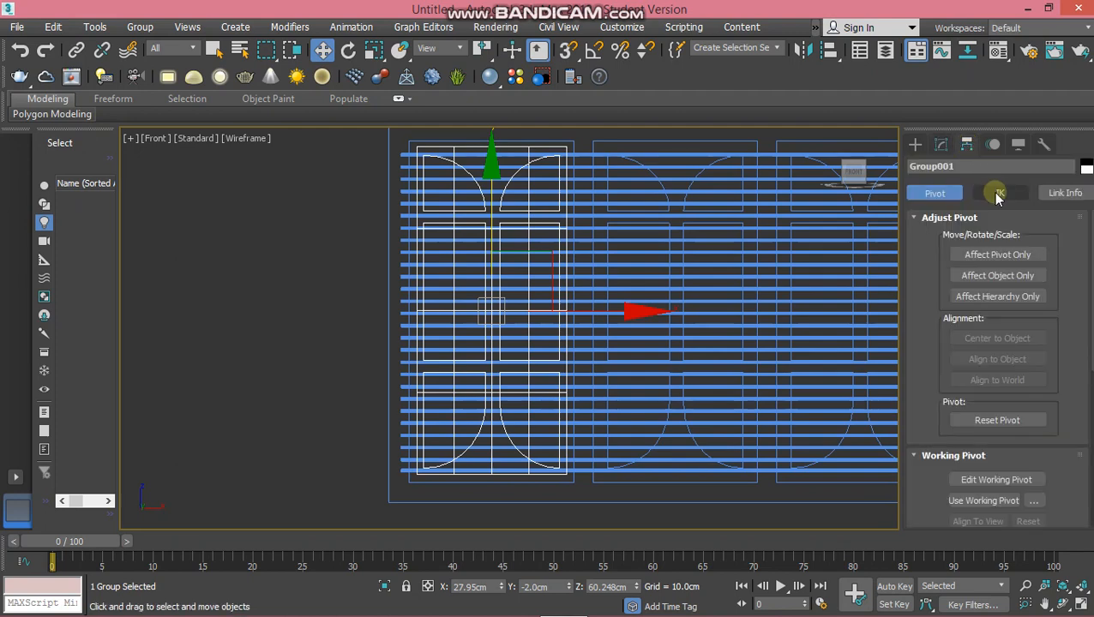
pyautogui.click(1004, 256)
pyautogui.click(1005, 256)
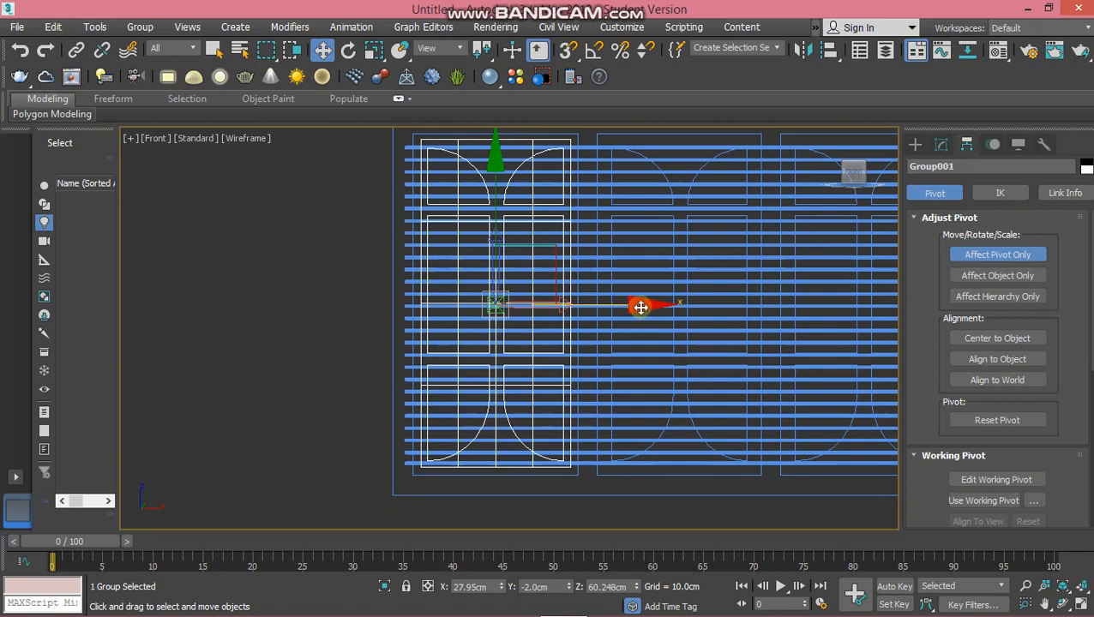
pyautogui.moveTo(641, 306); pyautogui.dragTo(562, 315)
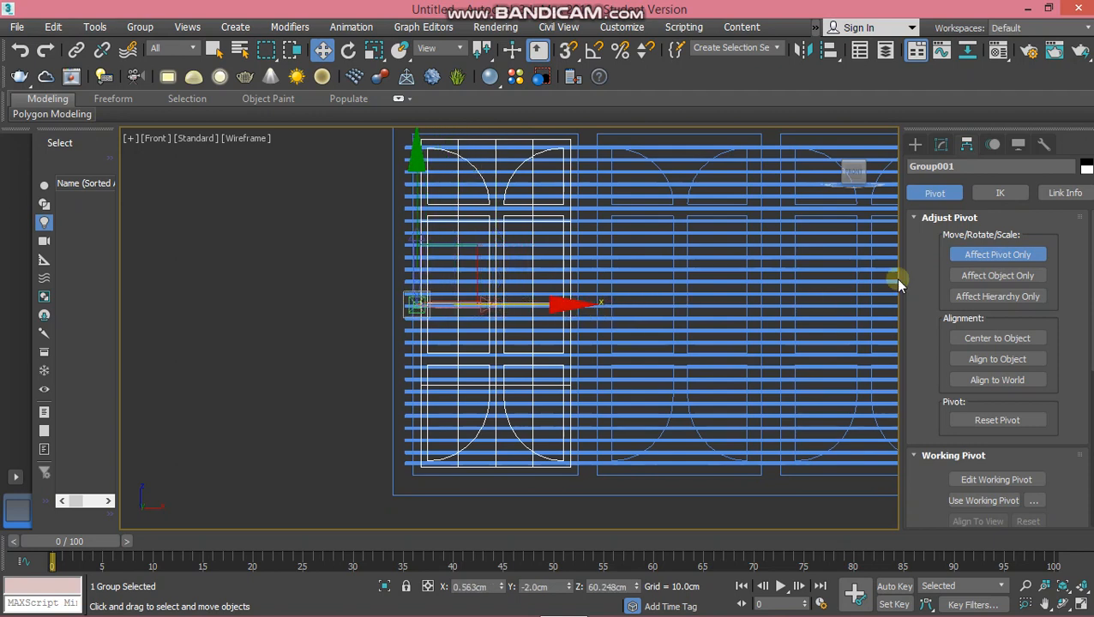
pyautogui.press('e')
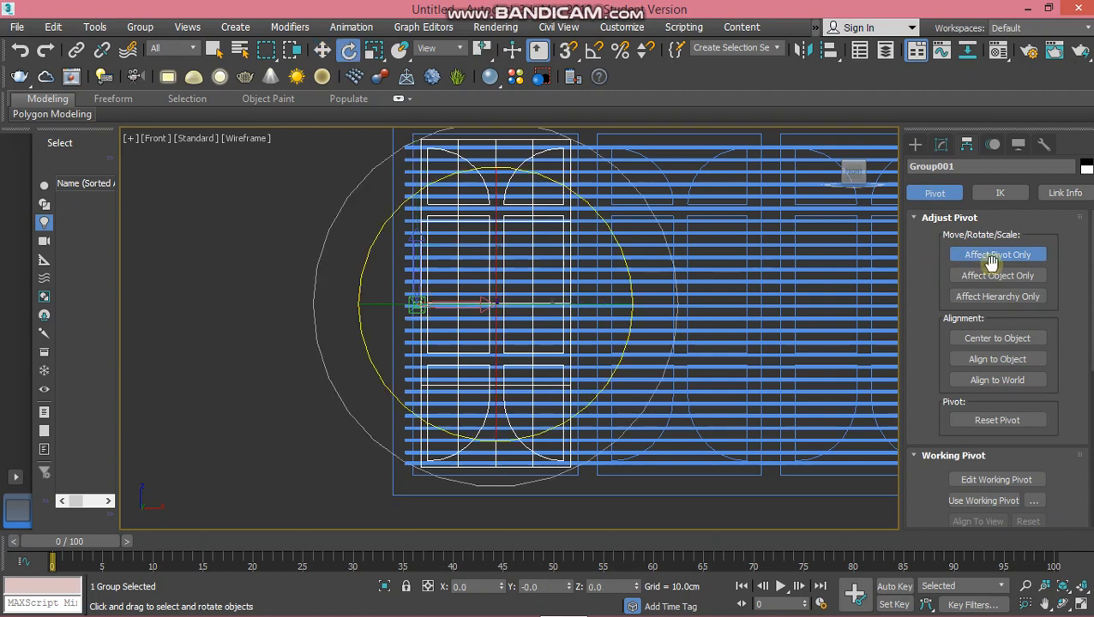
pyautogui.click(974, 254)
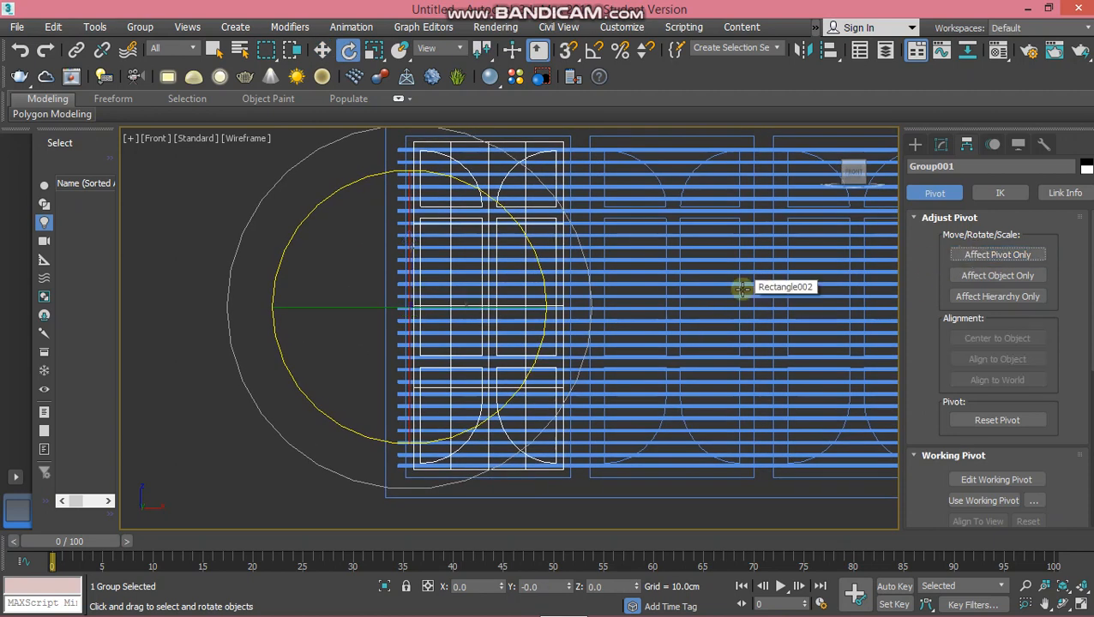
# - Try swinging the panel group open around its vertical hinge axis in perspective, and undo the rotation
pyautogui.press('p')
pyautogui.moveTo(597, 378); pyautogui.dragTo(600, 358, button='middle')
pyautogui.scroll(-3, 600, 357)
pyautogui.scroll(3, 553, 383)
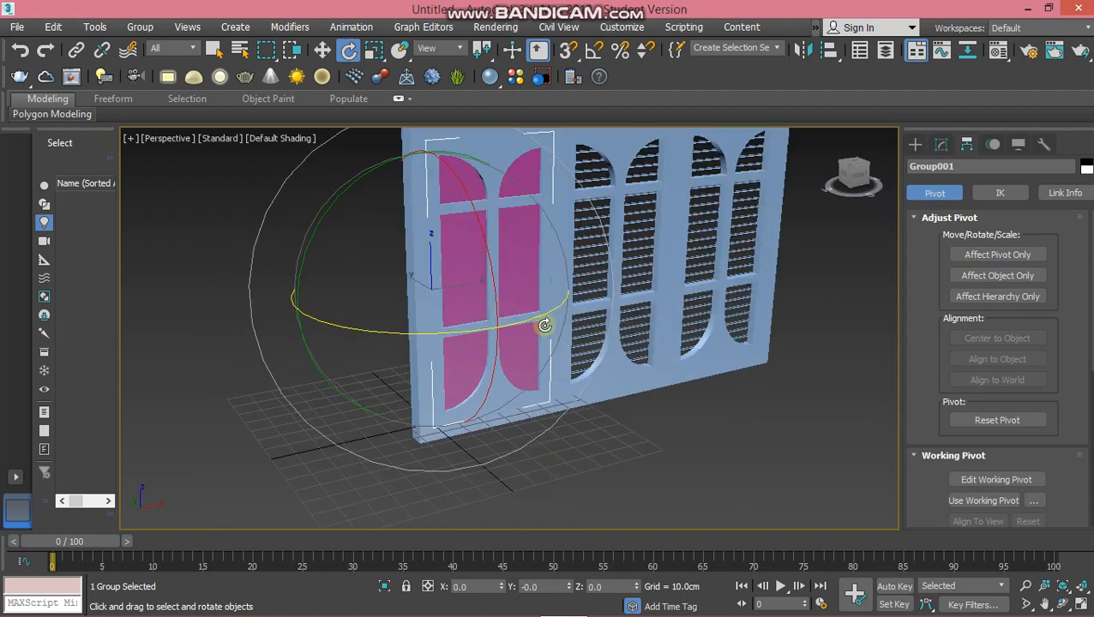
pyautogui.moveTo(539, 317); pyautogui.dragTo(400, 378)
pyautogui.hotkey('ctrl', 'z')
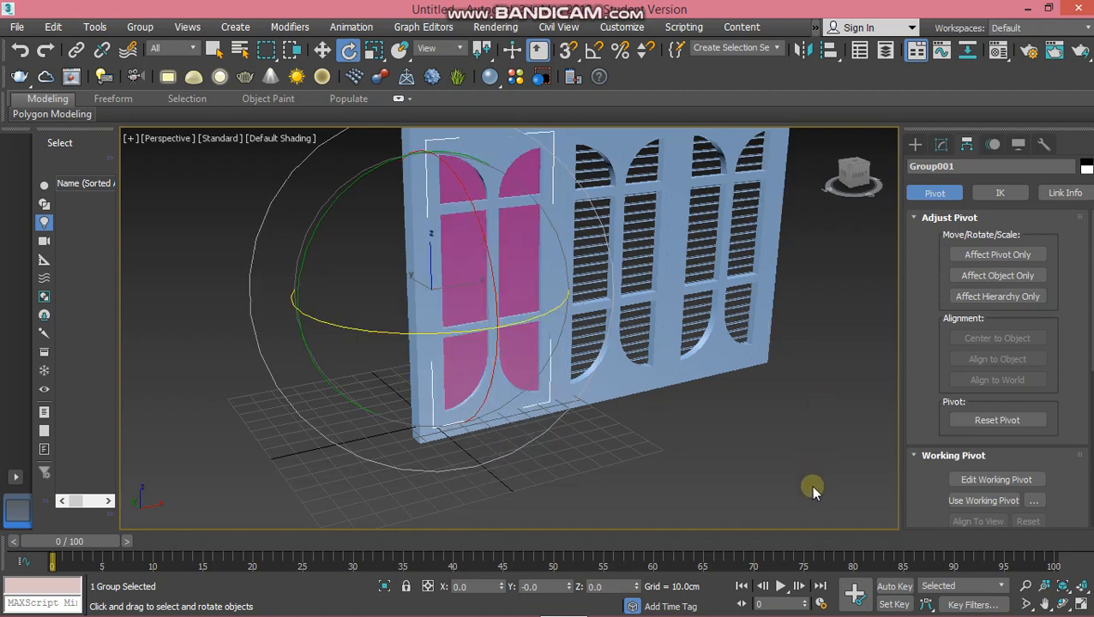
# - Animate the panel group opening with Auto Key by rotating it about -119 degrees around Z at frame 100
pyautogui.click(892, 588)
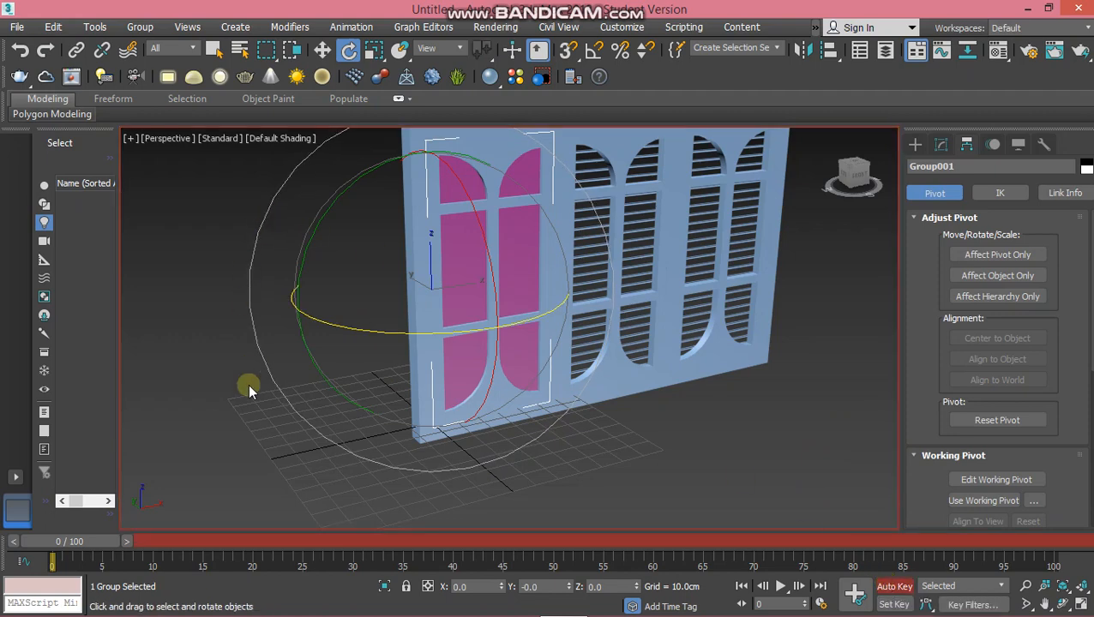
pyautogui.moveTo(95, 541); pyautogui.dragTo(1068, 566)
pyautogui.press('e')
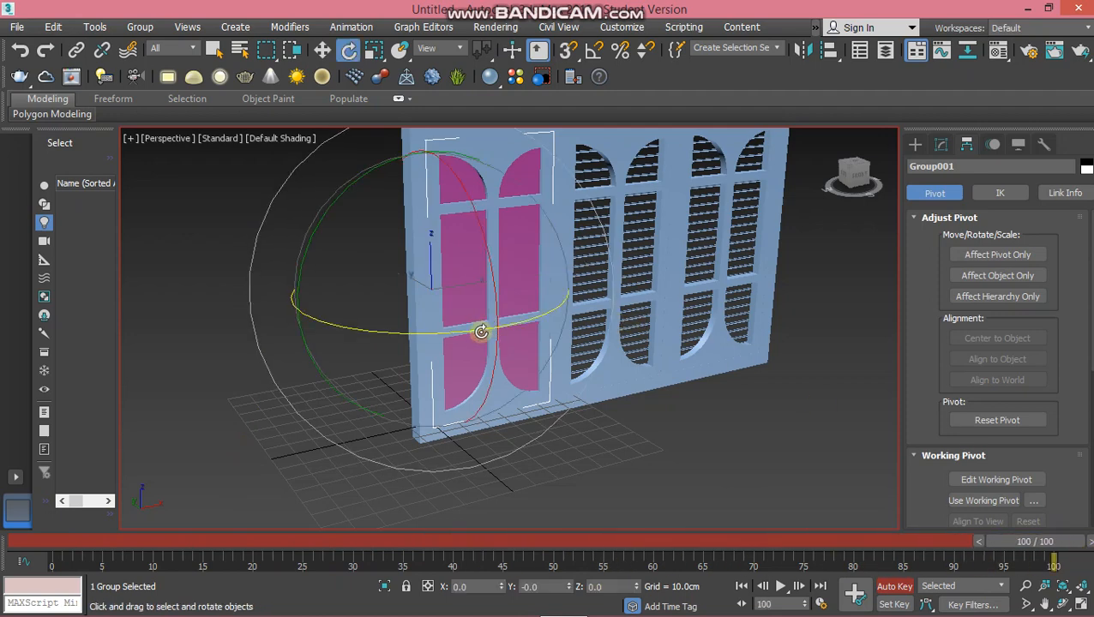
pyautogui.moveTo(470, 339); pyautogui.dragTo(294, 384)
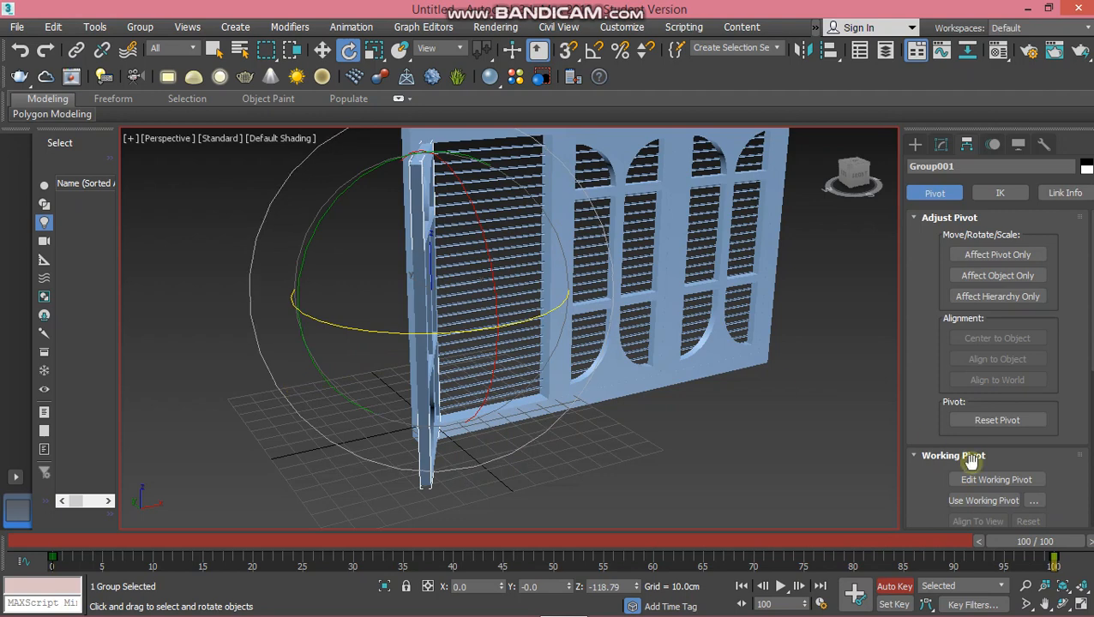
pyautogui.click(892, 588)
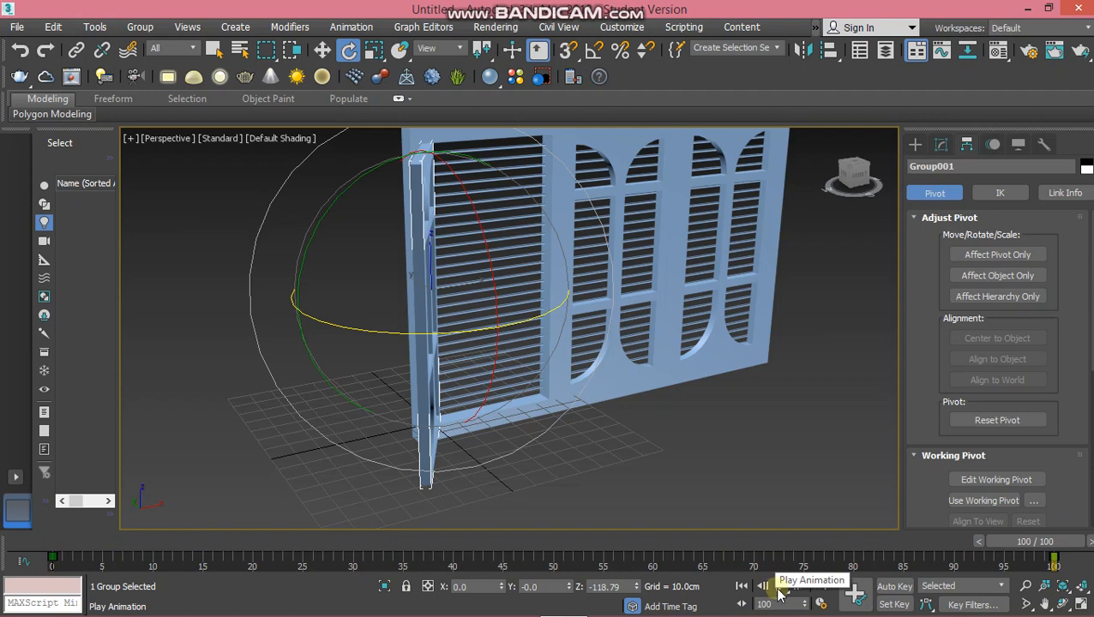
# - Play back the panel's opening animation in the perspective view and stop it
pyautogui.click(780, 588)
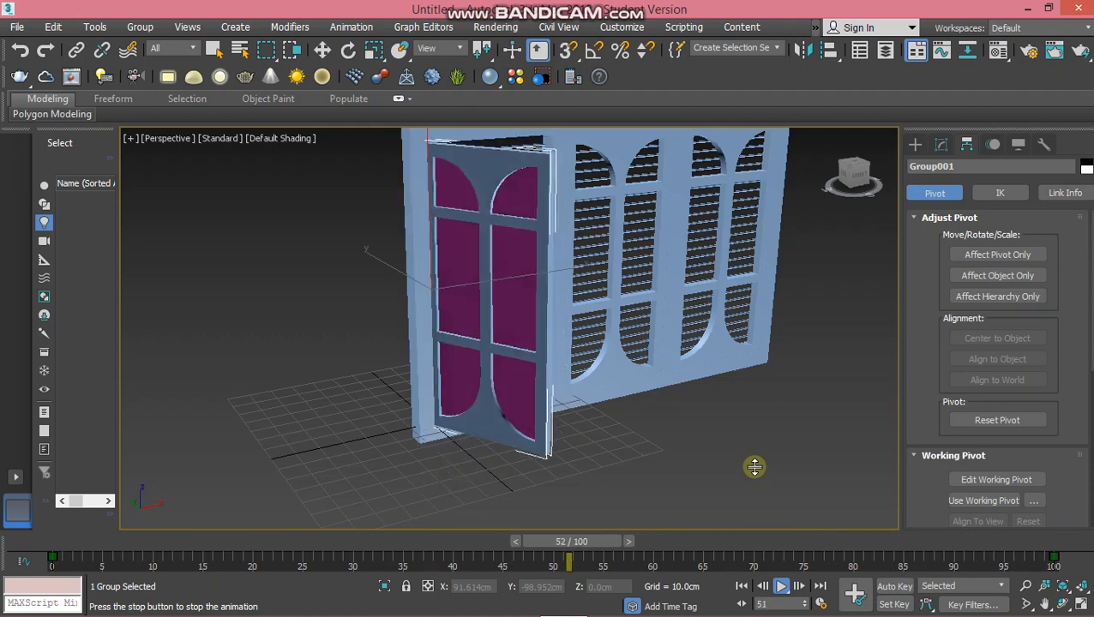
pyautogui.press('Escape')
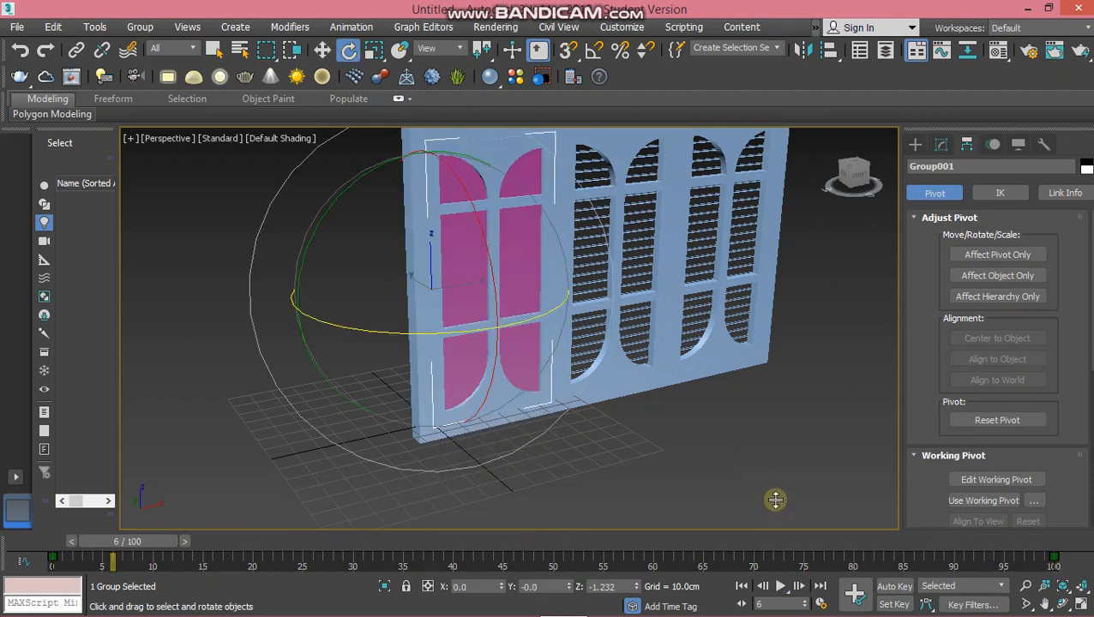